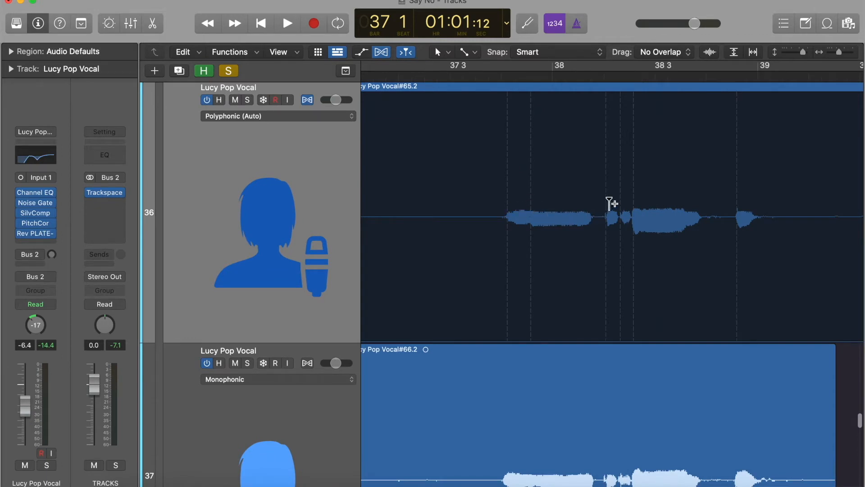
{"action": "scroll", "coordinate": [632, 204], "scroll_direction": "up", "scroll_amount": 2}
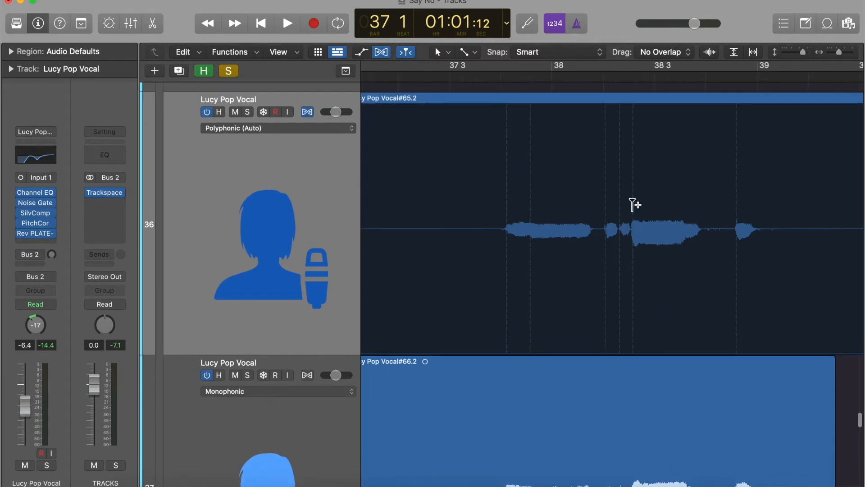
{"action": "left_click", "coordinate": [502, 234]}
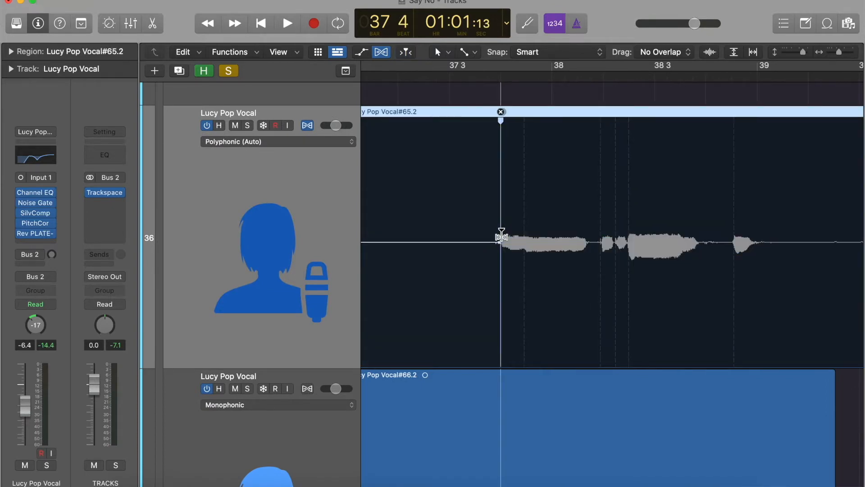
{"action": "left_click", "coordinate": [605, 245]}
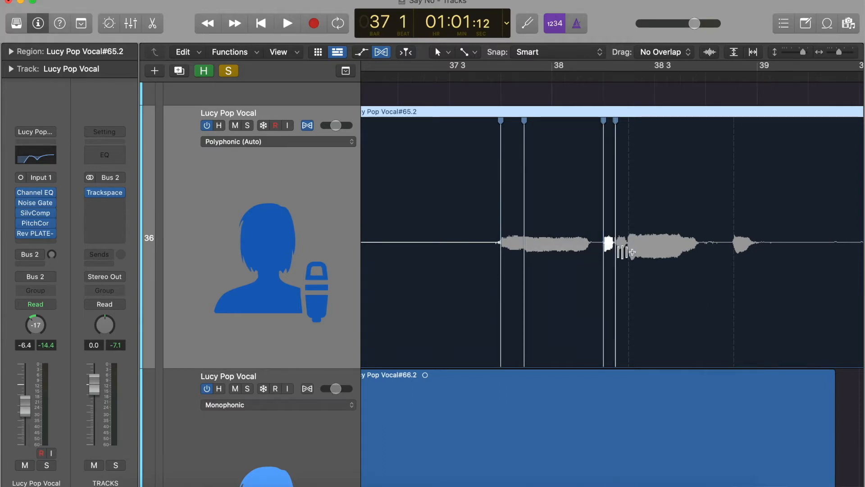
{"action": "left_click", "coordinate": [628, 253]}
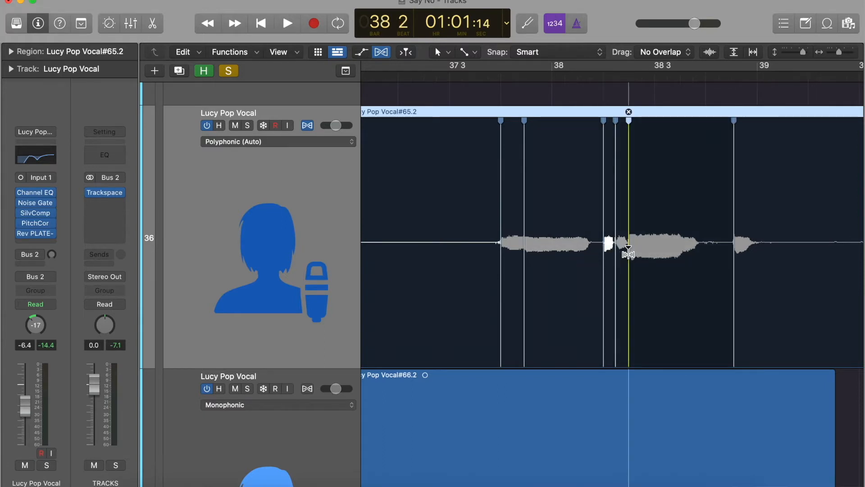
{"action": "left_click", "coordinate": [470, 80]}
{"action": "key", "text": "super+z"}
{"action": "key", "text": "super+z"}
{"action": "key", "text": "super+z"}
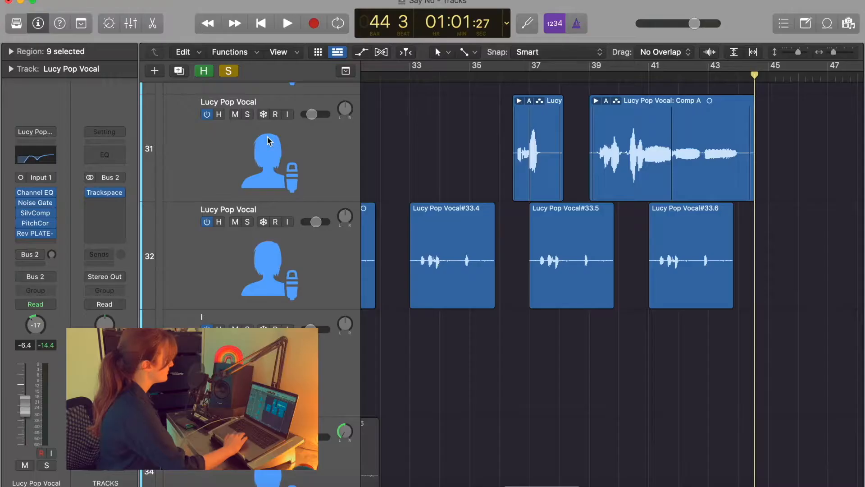
{"action": "left_click", "coordinate": [533, 126]}
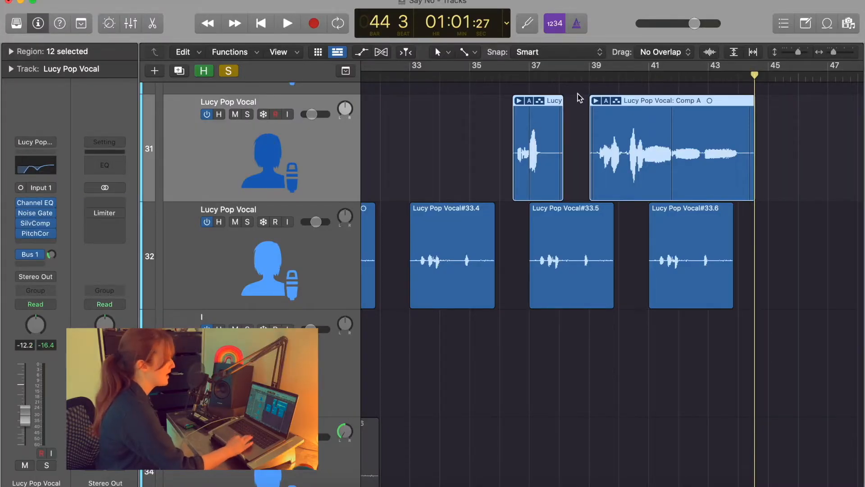
{"action": "left_click", "coordinate": [564, 77]}
{"action": "left_click", "coordinate": [589, 77]}
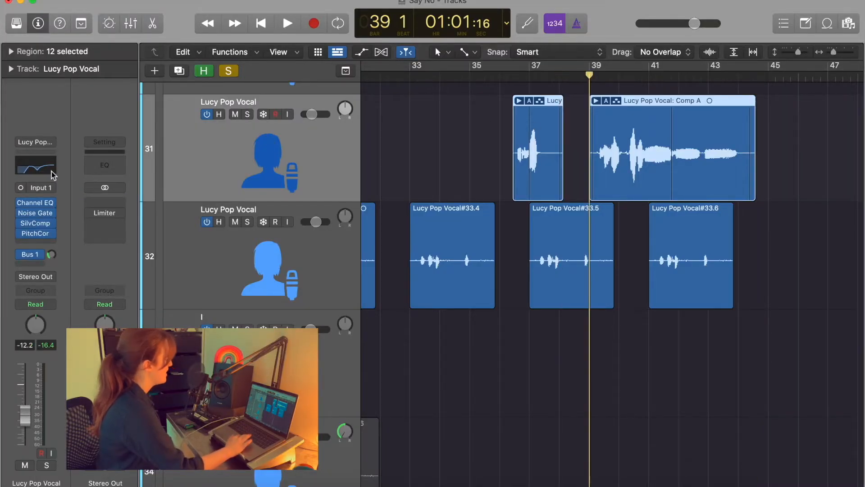
{"action": "mouse_move", "coordinate": [38, 203]}
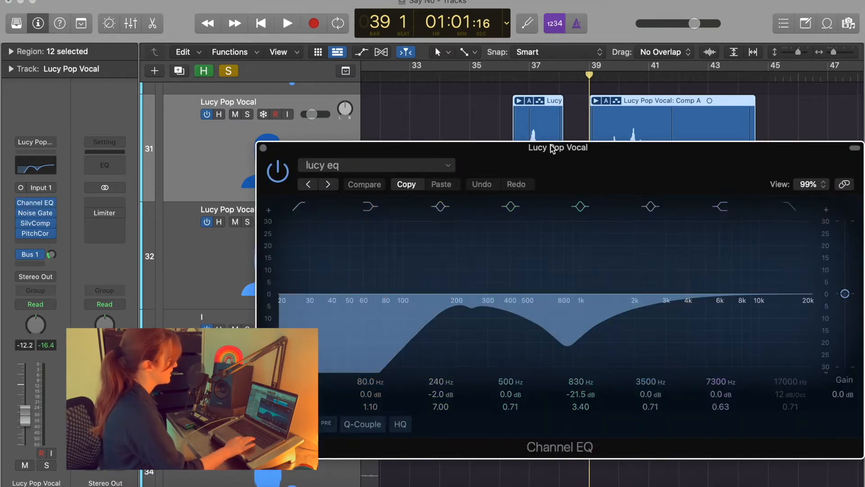
{"action": "left_click_drag", "start_coordinate": [552, 149], "coordinate": [499, 112]}
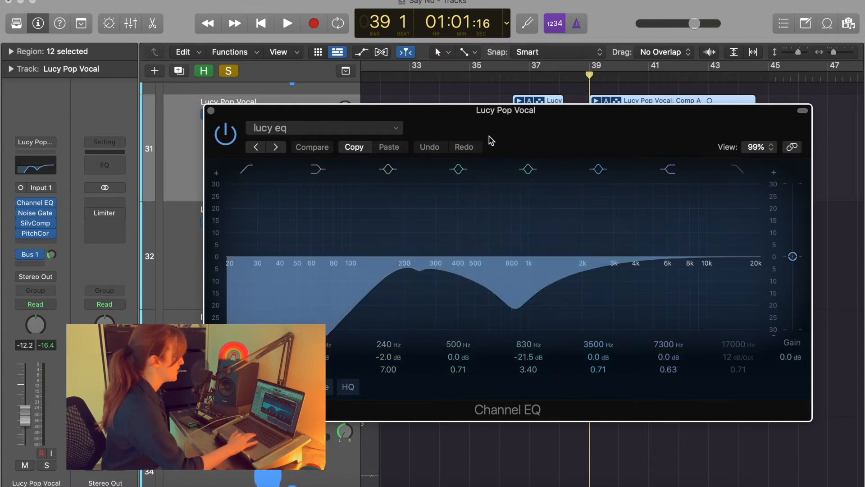
{"action": "left_click_drag", "start_coordinate": [563, 127], "coordinate": [514, 157]}
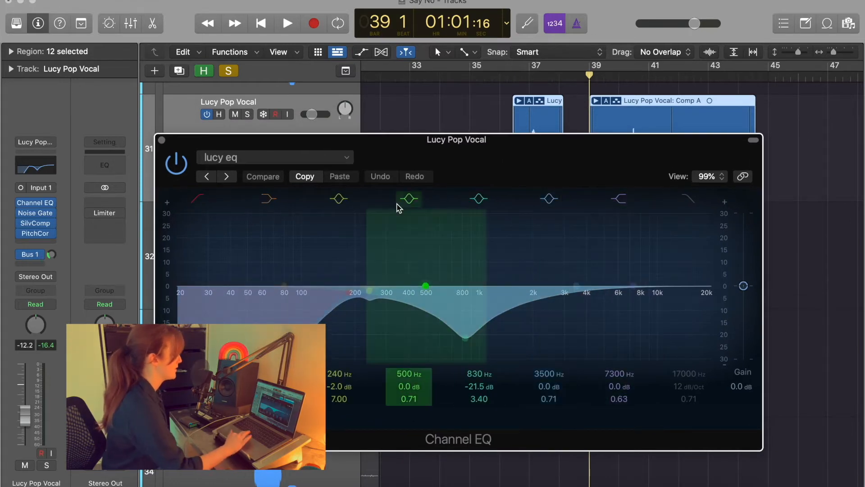
{"action": "left_click", "coordinate": [162, 140]}
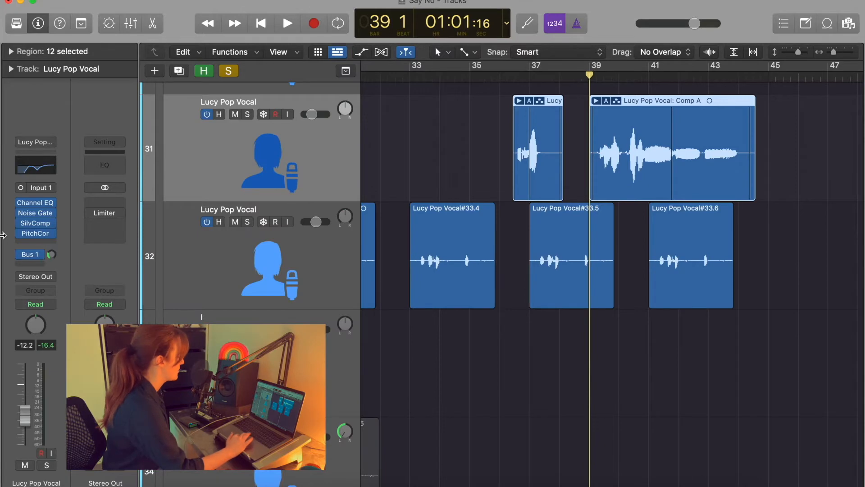
Review the lead vocal's Noise Gate and Silver Compressor insert settings, then close them.
{"action": "left_click", "coordinate": [39, 215]}
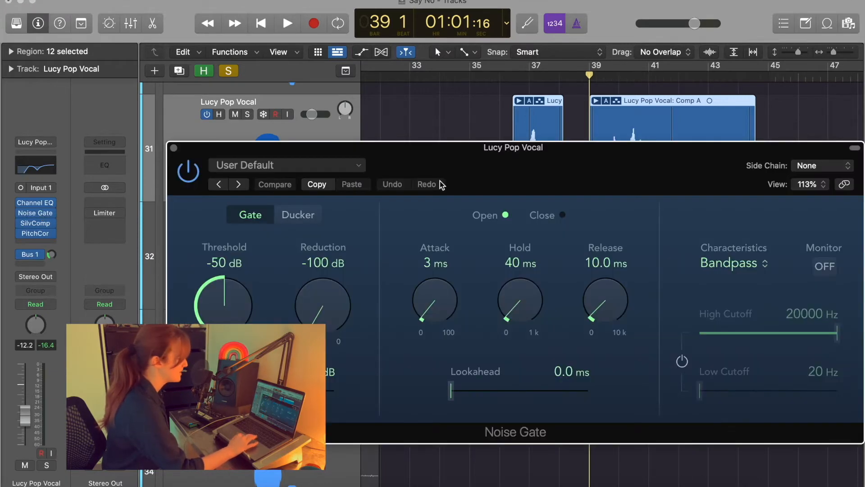
{"action": "left_click_drag", "start_coordinate": [492, 173], "coordinate": [446, 163]}
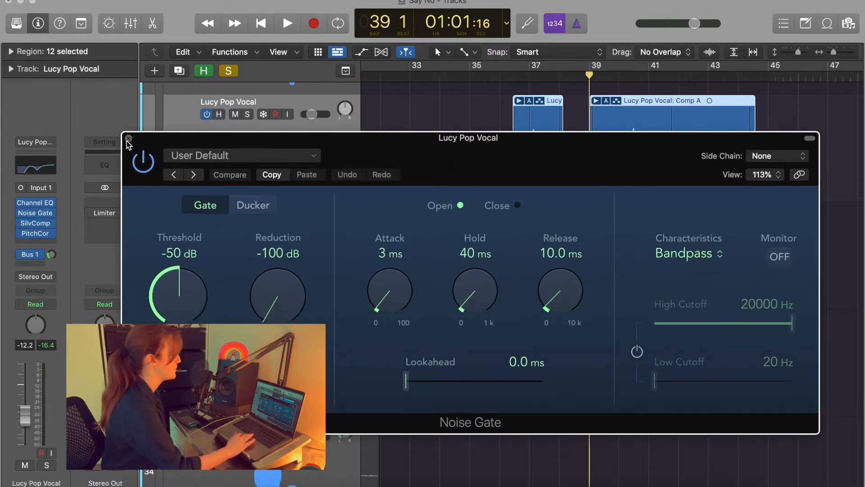
{"action": "left_click", "coordinate": [129, 138]}
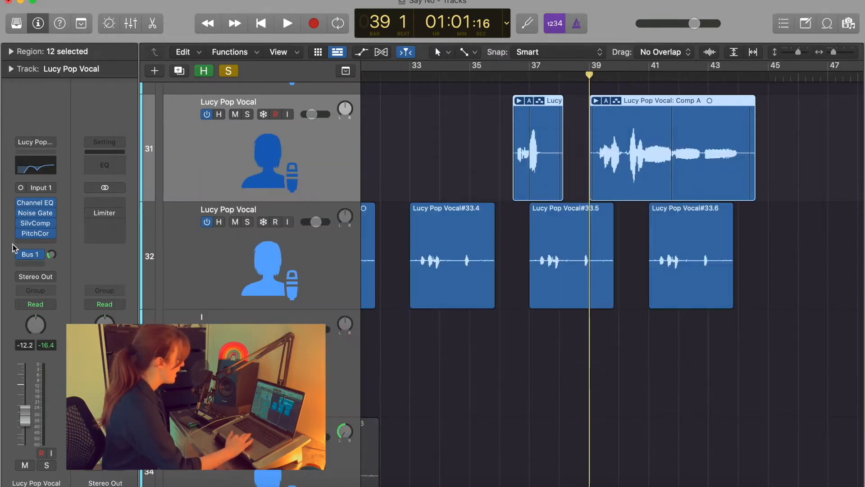
{"action": "left_click", "coordinate": [38, 226]}
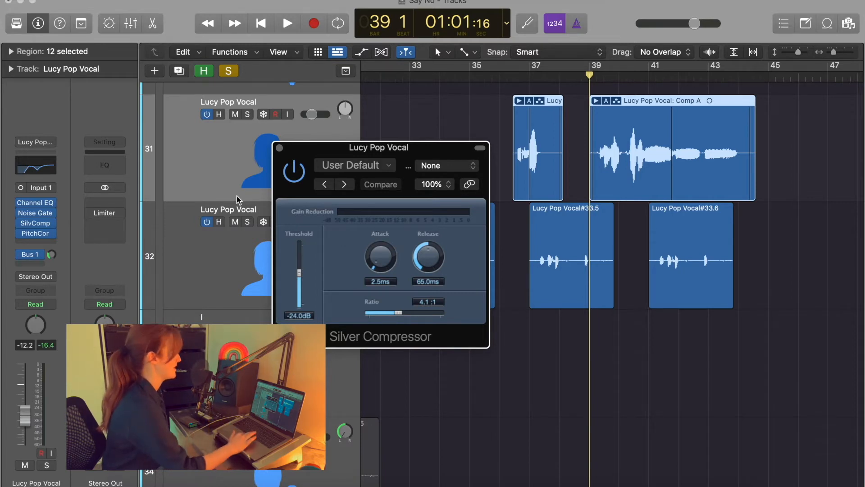
{"action": "left_click", "coordinate": [280, 147]}
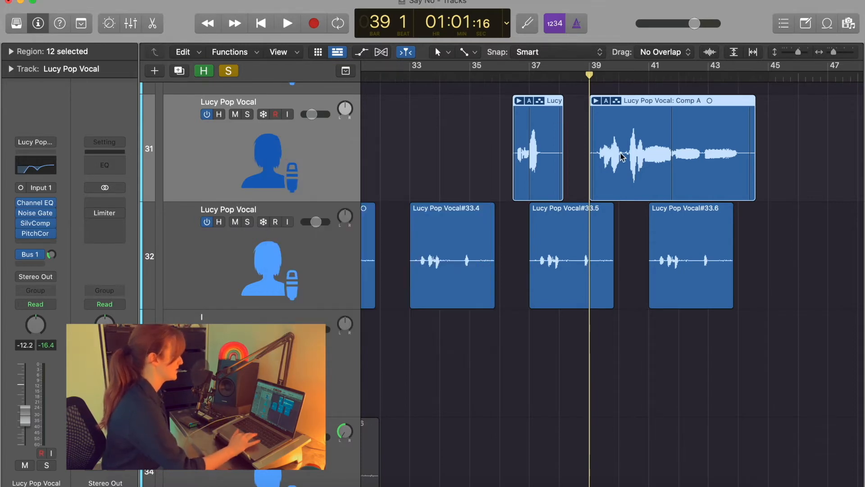
Check the Pitch Correction insert, then bring up Rev PLATE-140 on the Aux 1 send bus.
{"action": "left_click", "coordinate": [35, 232]}
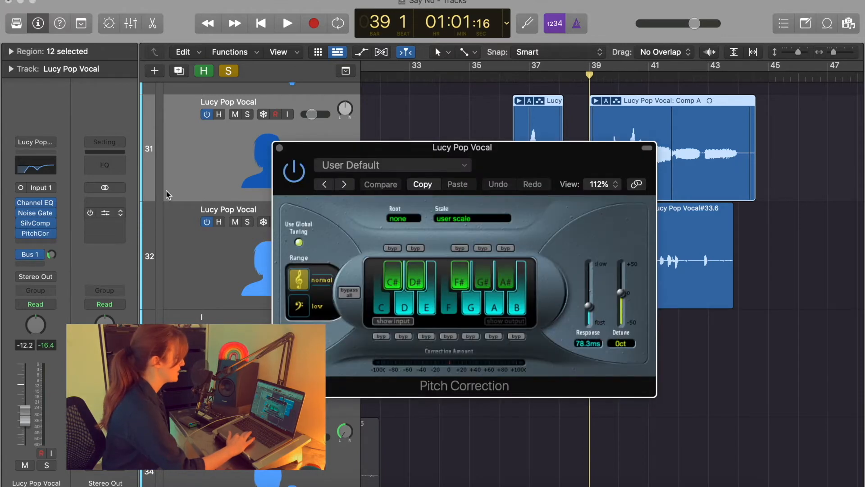
{"action": "left_click", "coordinate": [279, 148]}
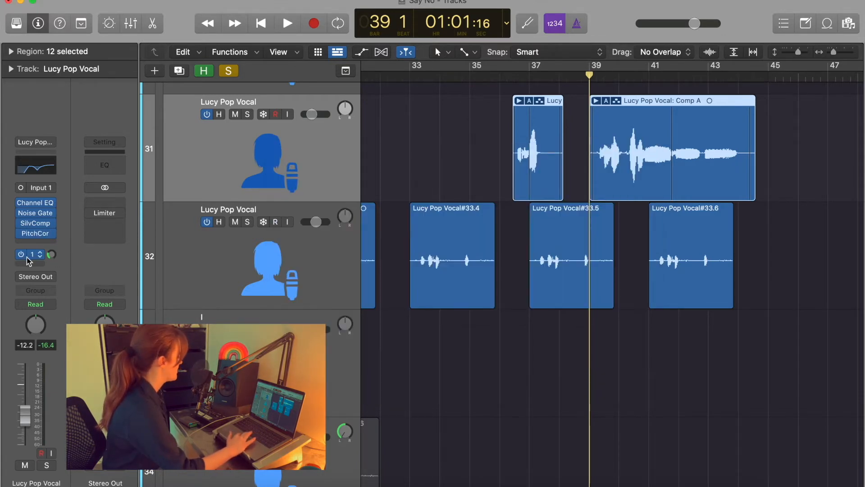
{"action": "left_click", "coordinate": [52, 256]}
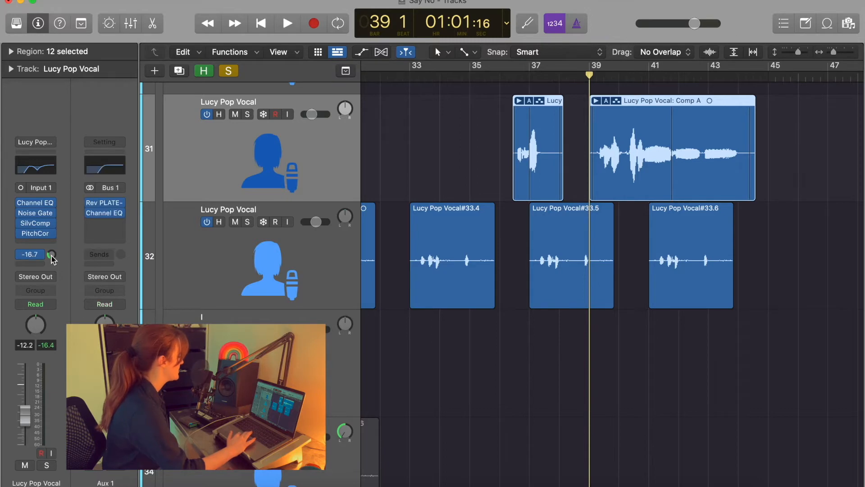
{"action": "left_click", "coordinate": [104, 203]}
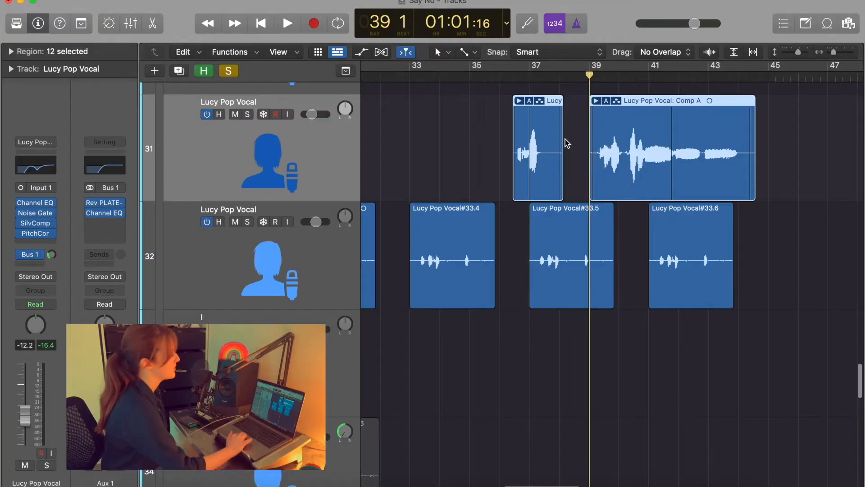
Scroll the Tracks area back to track 31's Lucy Pop Vocal: Comp A region.
{"action": "scroll", "coordinate": [567, 144], "scroll_direction": "up", "scroll_amount": 3}
{"action": "scroll", "coordinate": [567, 143], "scroll_direction": "right", "scroll_amount": 4}
{"action": "scroll", "coordinate": [567, 144], "scroll_direction": "down", "scroll_amount": 2}
{"action": "scroll", "coordinate": [567, 144], "scroll_direction": "up", "scroll_amount": 4}
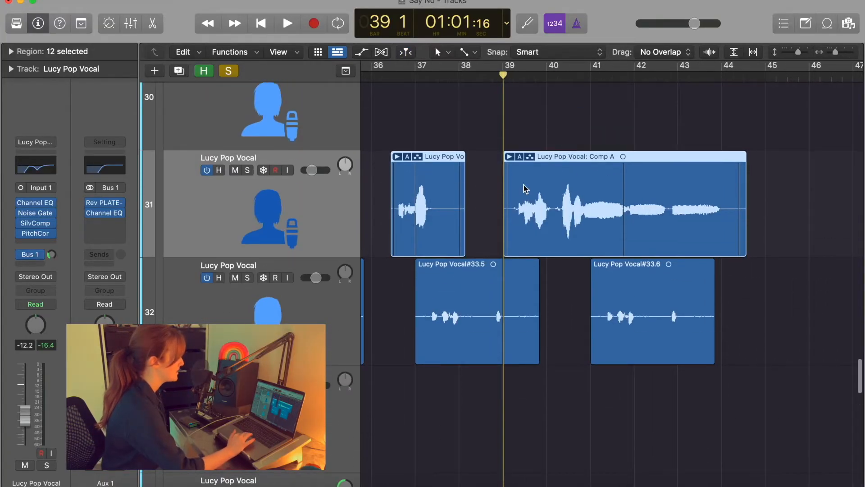
Reveal Comp A's take lanes, nudge the Take 1/Take 2 boundary earlier, and solo the lead vocal.
{"action": "left_click", "coordinate": [510, 157]}
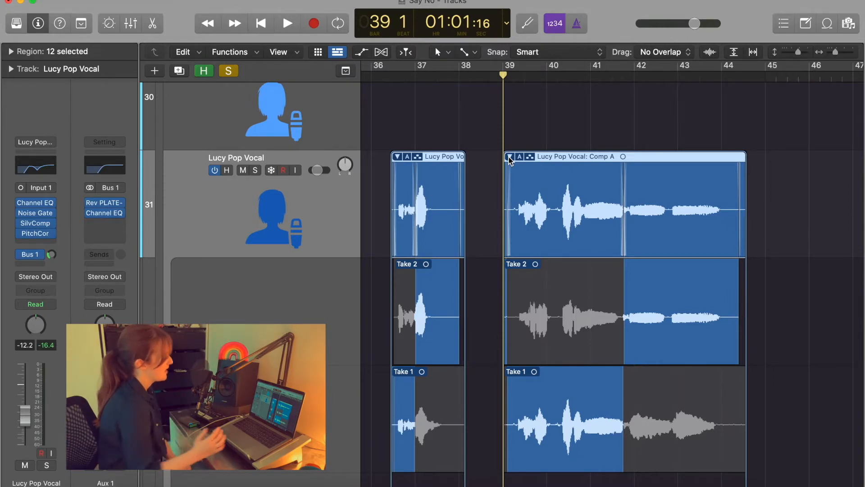
{"action": "scroll", "coordinate": [588, 180], "scroll_direction": "down", "scroll_amount": 4}
{"action": "scroll", "coordinate": [588, 180], "scroll_direction": "up", "scroll_amount": 1}
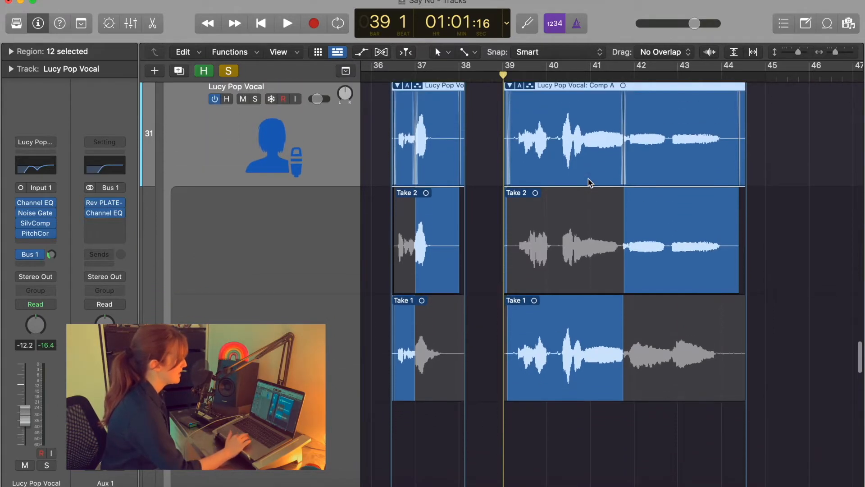
{"action": "key", "text": "super+Right"}
{"action": "scroll", "coordinate": [588, 179], "scroll_direction": "right", "scroll_amount": 4}
{"action": "scroll", "coordinate": [588, 178], "scroll_direction": "up", "scroll_amount": 3}
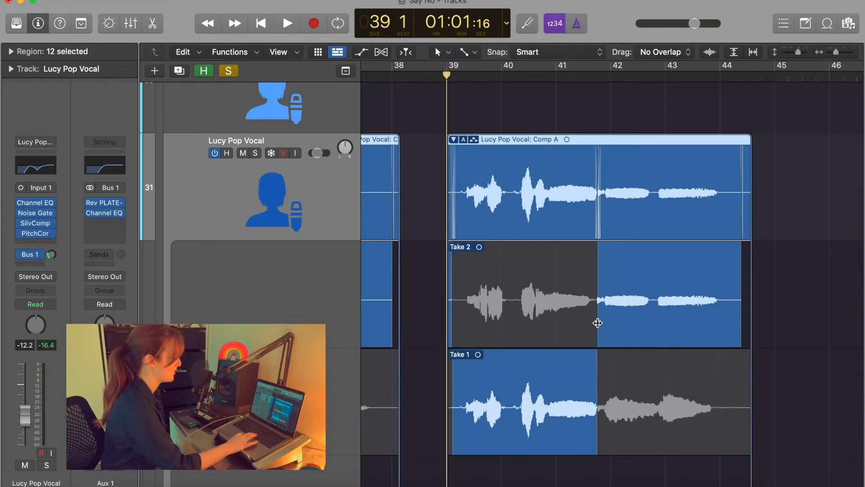
{"action": "mouse_move", "coordinate": [587, 321]}
{"action": "left_mouse_down"}
{"action": "mouse_move", "coordinate": [573, 323]}
{"action": "mouse_move", "coordinate": [594, 324]}
{"action": "left_mouse_up"}
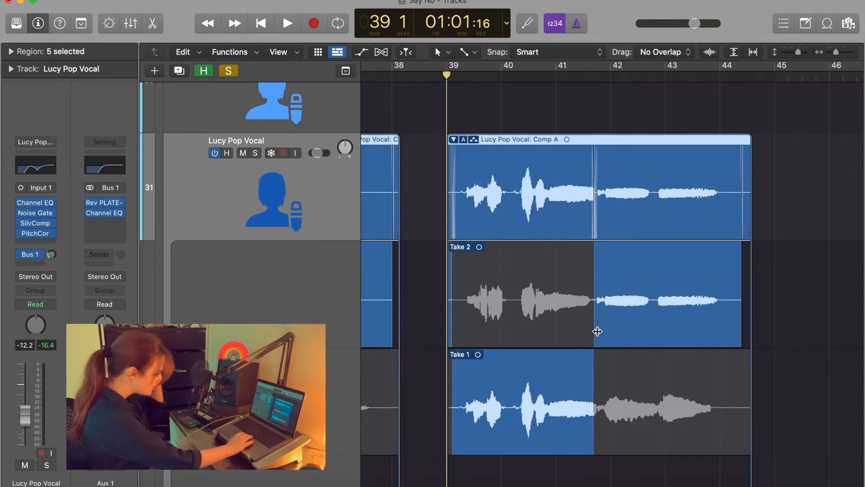
{"action": "left_click", "coordinate": [255, 153]}
{"action": "scroll", "coordinate": [428, 203], "scroll_direction": "up", "scroll_amount": 15}
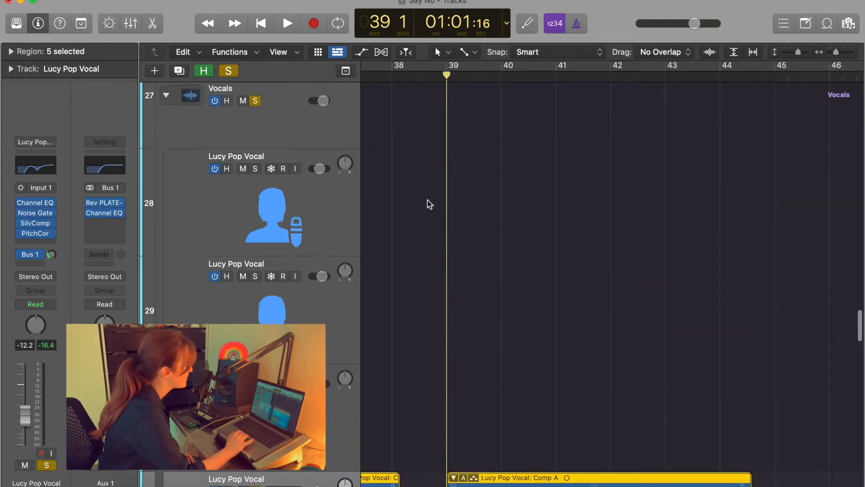
{"action": "scroll", "coordinate": [257, 285], "scroll_direction": "down", "scroll_amount": 1}
{"action": "left_click", "coordinate": [256, 288]}
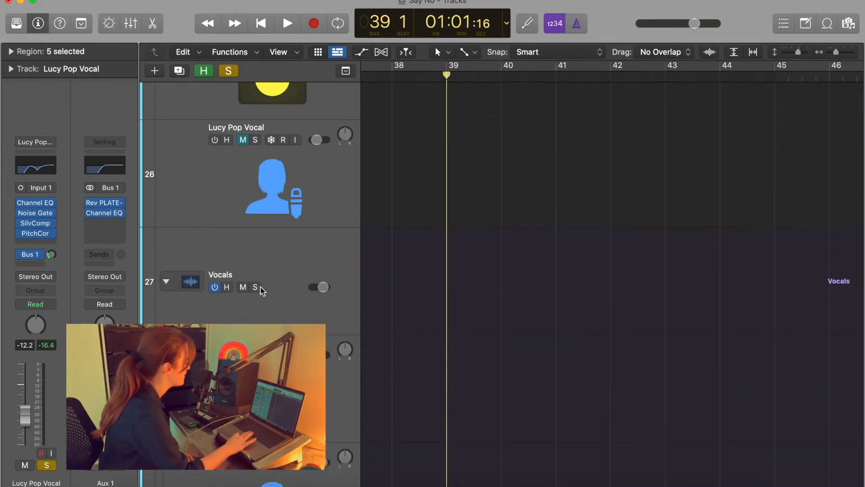
{"action": "scroll", "coordinate": [462, 294], "scroll_direction": "down", "scroll_amount": 10}
{"action": "scroll", "coordinate": [462, 295], "scroll_direction": "up", "scroll_amount": 3}
{"action": "key", "text": "space"}
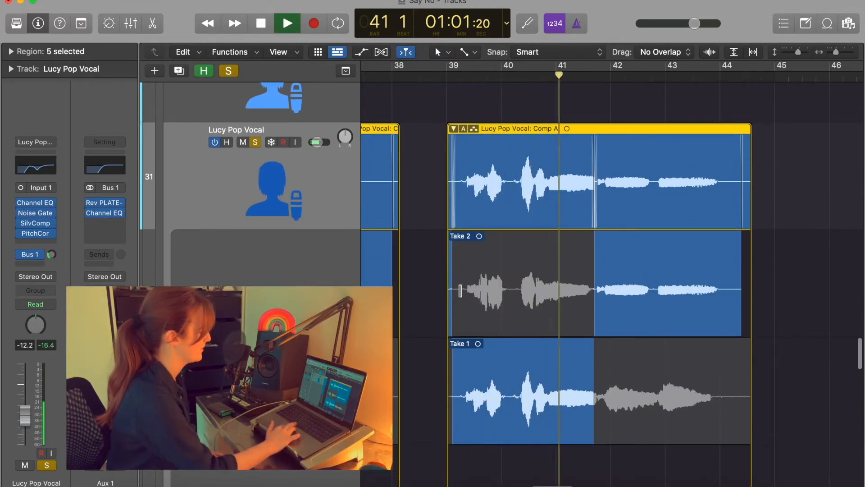
{"action": "scroll", "coordinate": [460, 291], "scroll_direction": "up", "scroll_amount": 3}
{"action": "scroll", "coordinate": [460, 291], "scroll_direction": "right", "scroll_amount": 2}
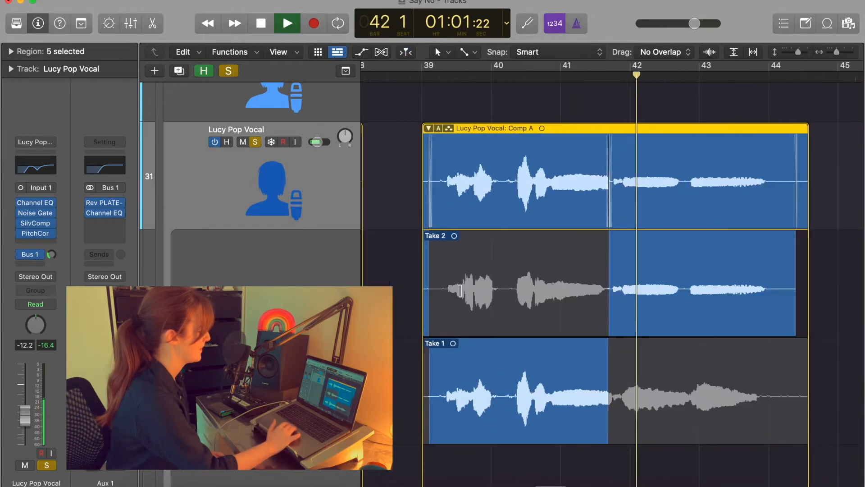
{"action": "left_click_drag", "start_coordinate": [608, 408], "coordinate": [614, 408]}
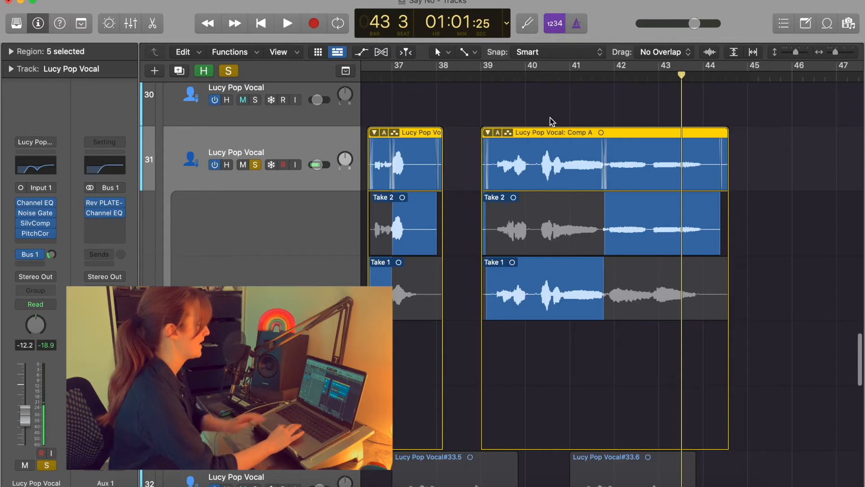
{"action": "left_click", "coordinate": [488, 133]}
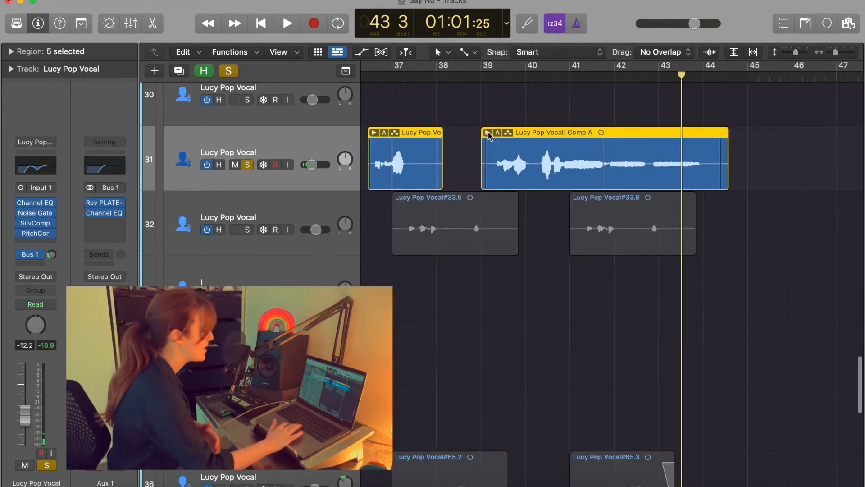
{"action": "left_click", "coordinate": [482, 79]}
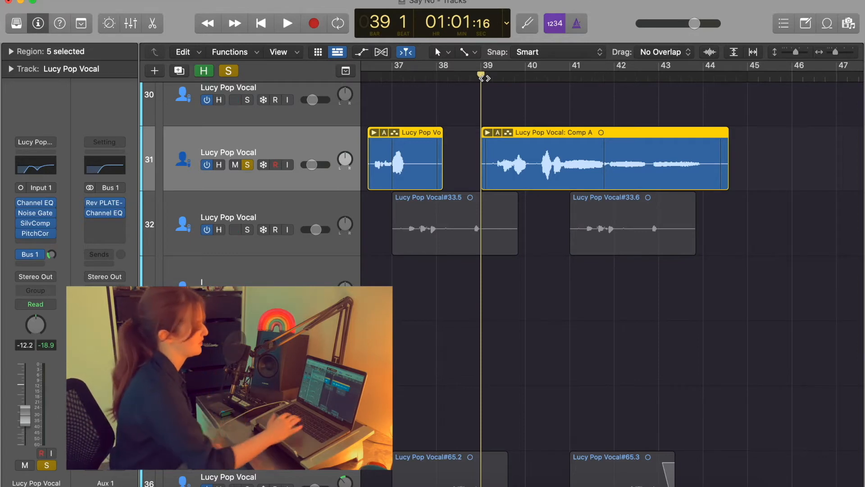
{"action": "scroll", "coordinate": [533, 196], "scroll_direction": "down", "scroll_amount": 2}
{"action": "scroll", "coordinate": [534, 196], "scroll_direction": "down", "scroll_amount": 1}
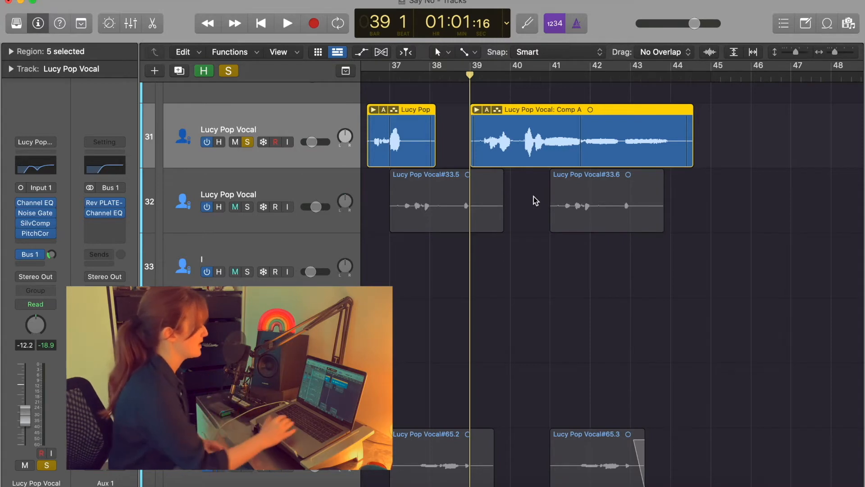
{"action": "scroll", "coordinate": [534, 197], "scroll_direction": "down", "scroll_amount": 1}
{"action": "scroll", "coordinate": [533, 197], "scroll_direction": "up", "scroll_amount": 2}
{"action": "left_click_drag", "start_coordinate": [797, 52], "coordinate": [794, 52]}
{"action": "scroll", "coordinate": [662, 157], "scroll_direction": "down", "scroll_amount": 4}
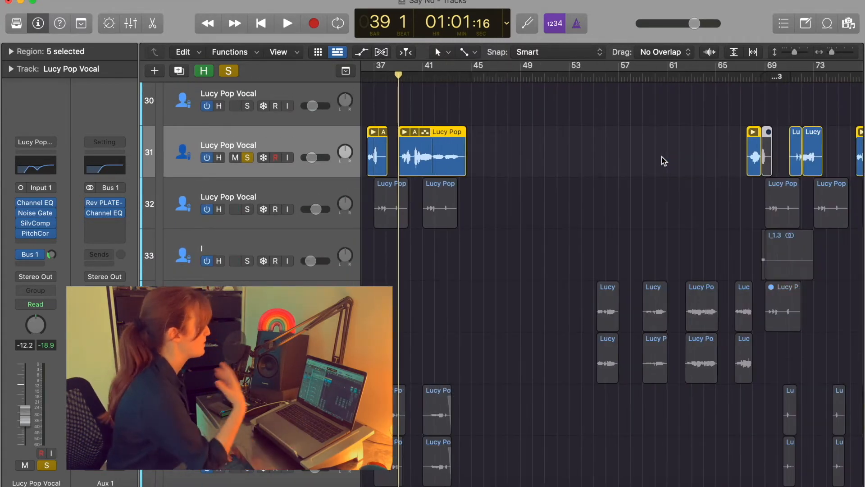
{"action": "scroll", "coordinate": [663, 161], "scroll_direction": "left", "scroll_amount": 5}
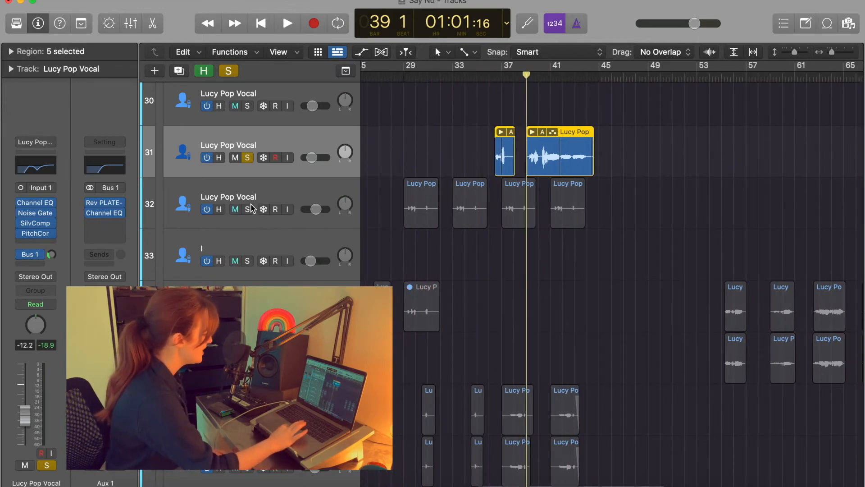
Solo the track 32 vocal and unsolo track 31.
{"action": "left_click", "coordinate": [246, 209]}
{"action": "left_click", "coordinate": [247, 157]}
{"action": "scroll", "coordinate": [469, 201], "scroll_direction": "up", "scroll_amount": 5}
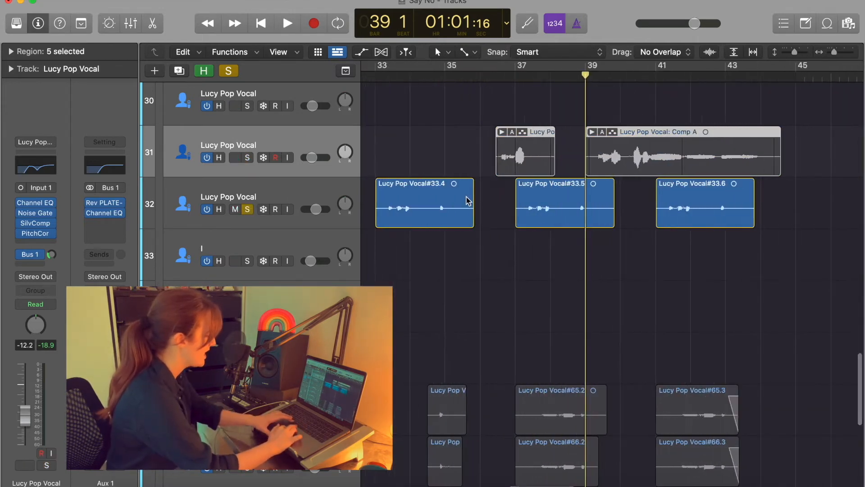
{"action": "scroll", "coordinate": [469, 200], "scroll_direction": "right", "scroll_amount": 2}
Play the soloed vocal from bar 37, then select track 32 and its regions.
{"action": "left_click", "coordinate": [458, 77]}
{"action": "scroll", "coordinate": [537, 184], "scroll_direction": "up", "scroll_amount": 4}
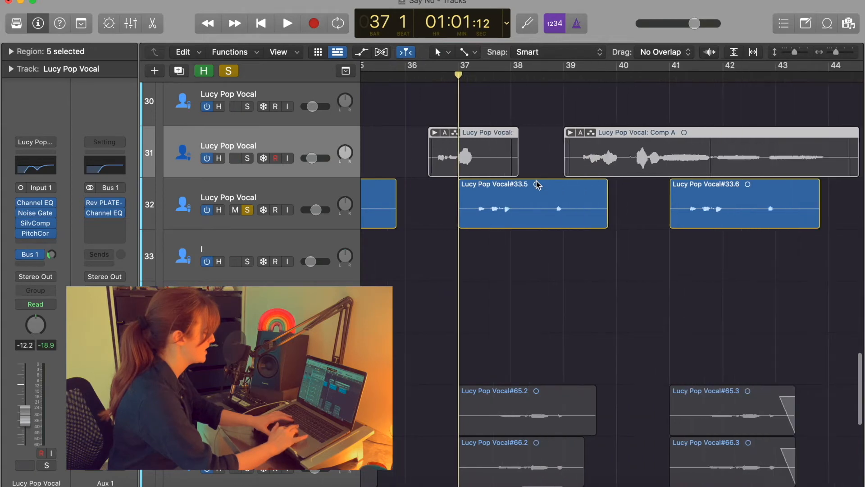
{"action": "key", "text": "space"}
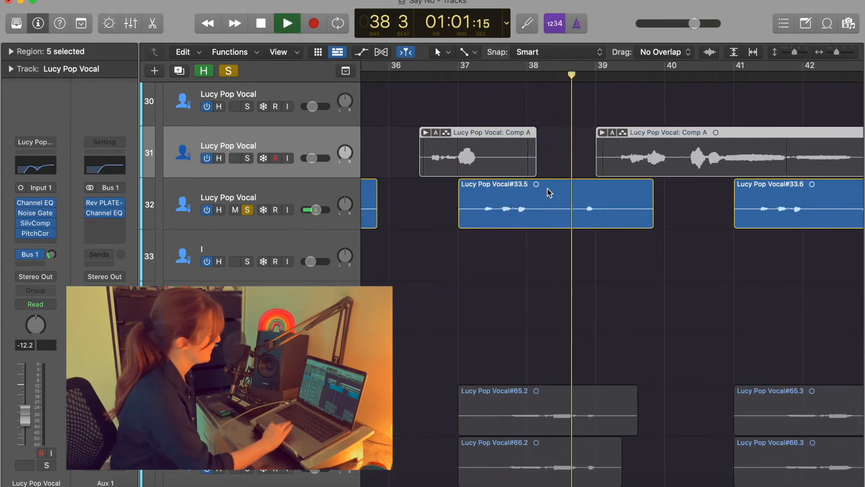
{"action": "scroll", "coordinate": [559, 199], "scroll_direction": "right", "scroll_amount": 2}
{"action": "key", "text": "space"}
{"action": "scroll", "coordinate": [440, 99], "scroll_direction": "down", "scroll_amount": 1}
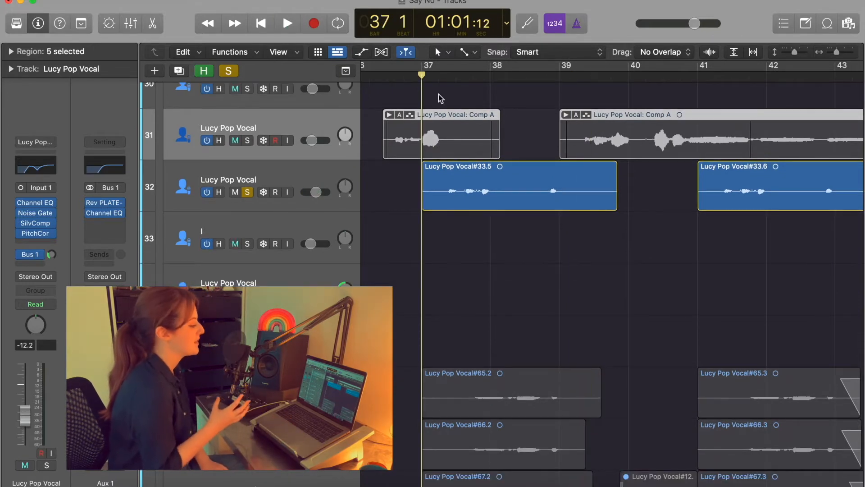
{"action": "left_click", "coordinate": [283, 173]}
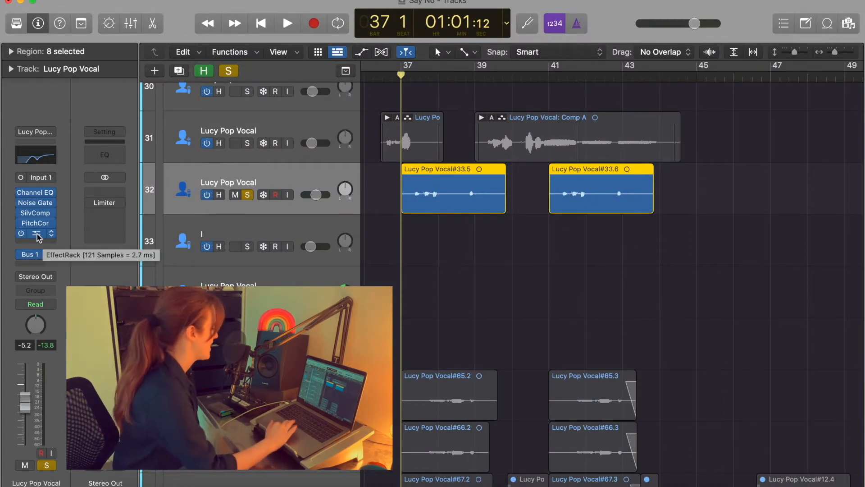
Zoom the timeline in around the playhead on track 32's regions across bars 37–42.
{"action": "scroll", "coordinate": [502, 204], "scroll_direction": "down", "scroll_amount": 1}
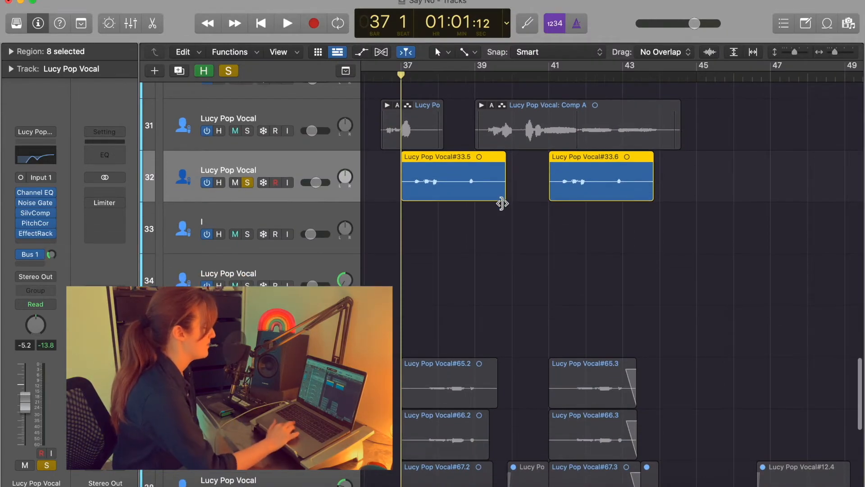
{"action": "key", "text": "super+Right"}
{"action": "key", "text": "super+Right"}
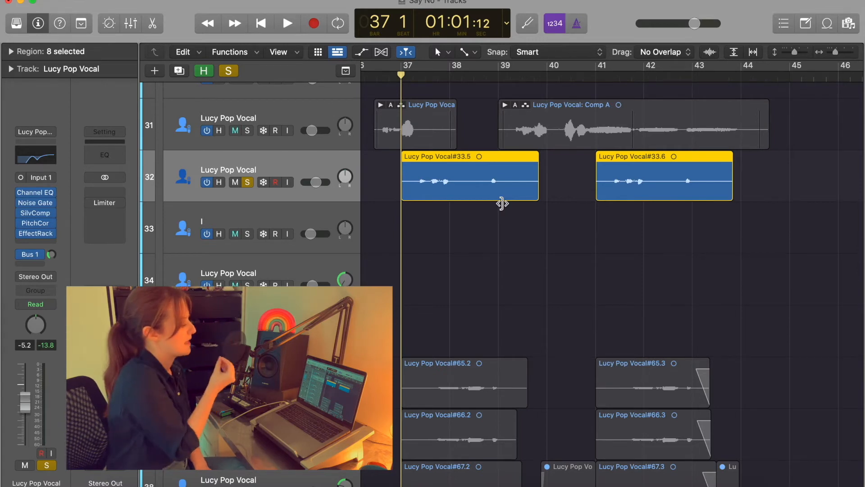
{"action": "scroll", "coordinate": [424, 167], "scroll_direction": "down", "scroll_amount": 2}
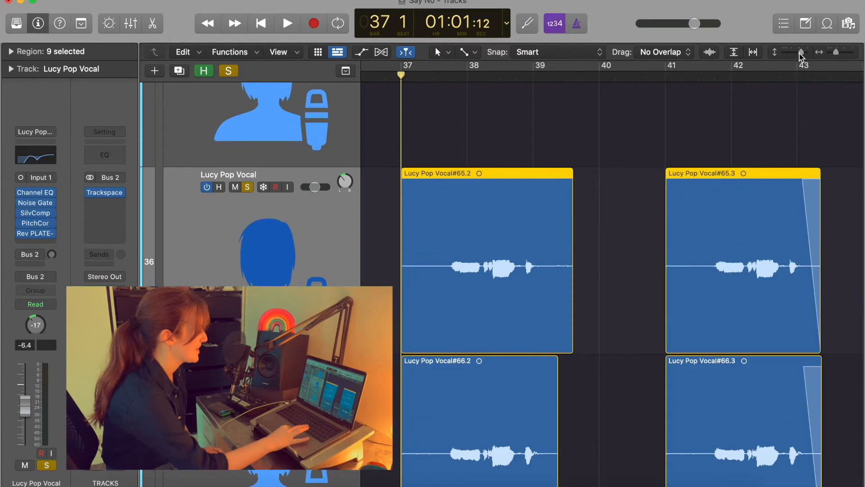
Try panning the track 36 vocal to -14, then undo back to -17.
{"action": "scroll", "coordinate": [686, 153], "scroll_direction": "down", "scroll_amount": 3}
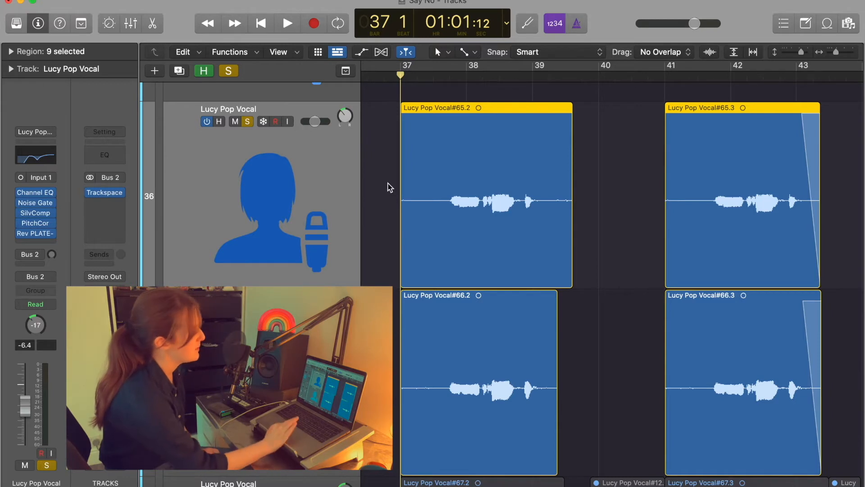
{"action": "left_click_drag", "start_coordinate": [346, 119], "coordinate": [346, 114]}
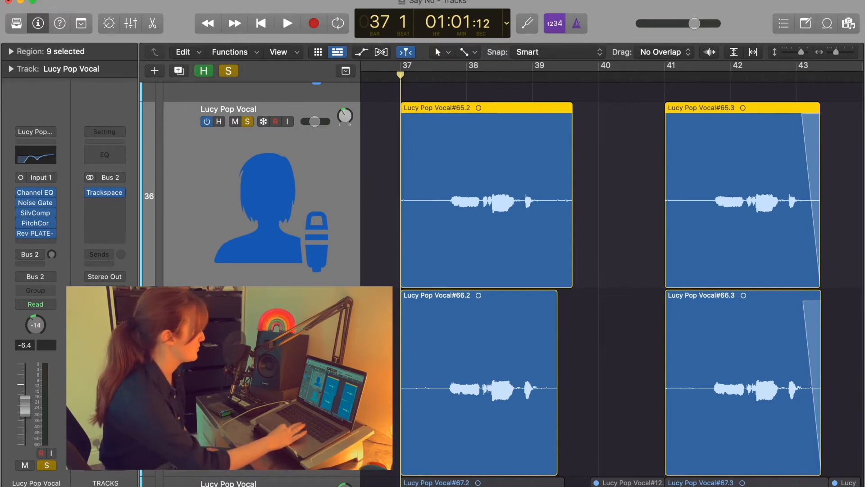
{"action": "key", "text": "super+z"}
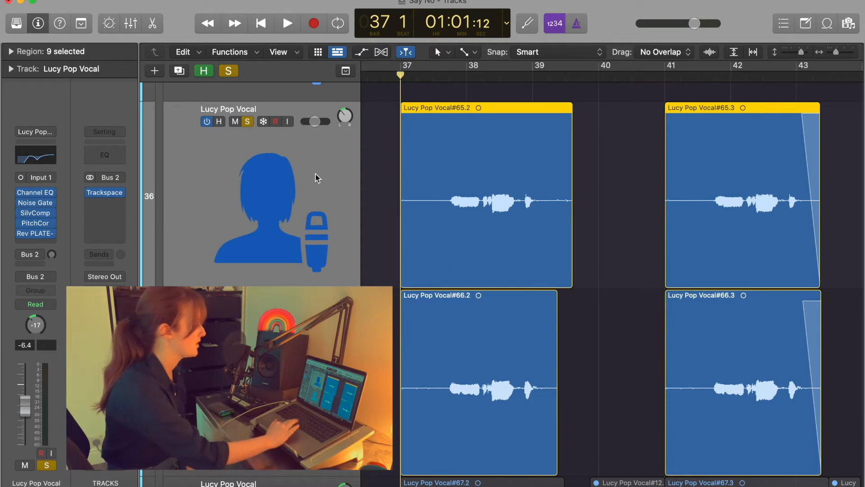
Listen from bar 37, then open the vocal's Rev PLATE-140 reverb insert.
{"action": "key", "text": "space"}
{"action": "scroll", "coordinate": [463, 183], "scroll_direction": "down", "scroll_amount": 1}
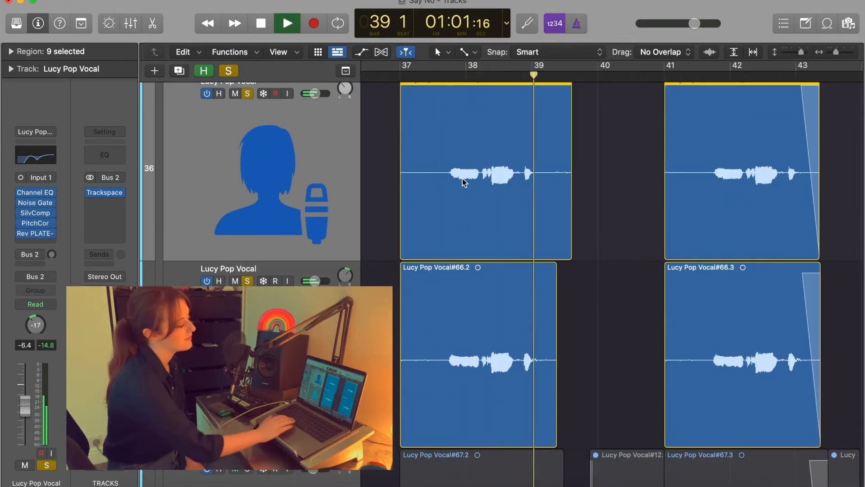
{"action": "key", "text": "space"}
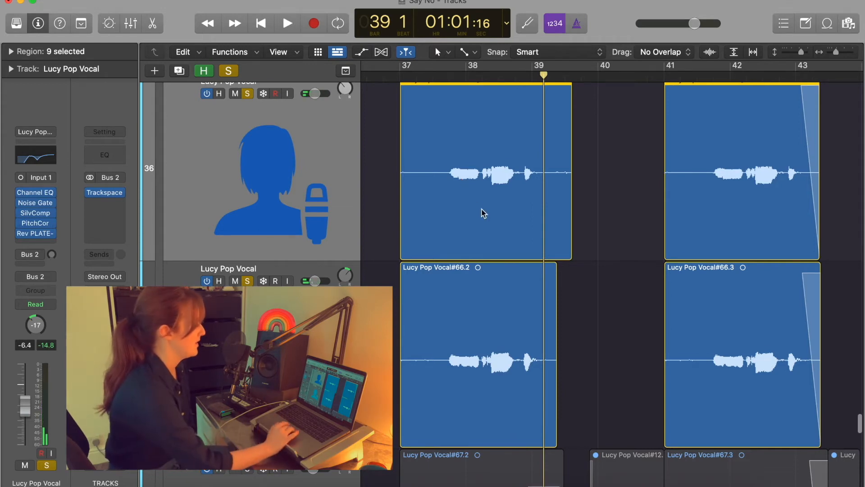
{"action": "scroll", "coordinate": [483, 213], "scroll_direction": "up", "scroll_amount": 1}
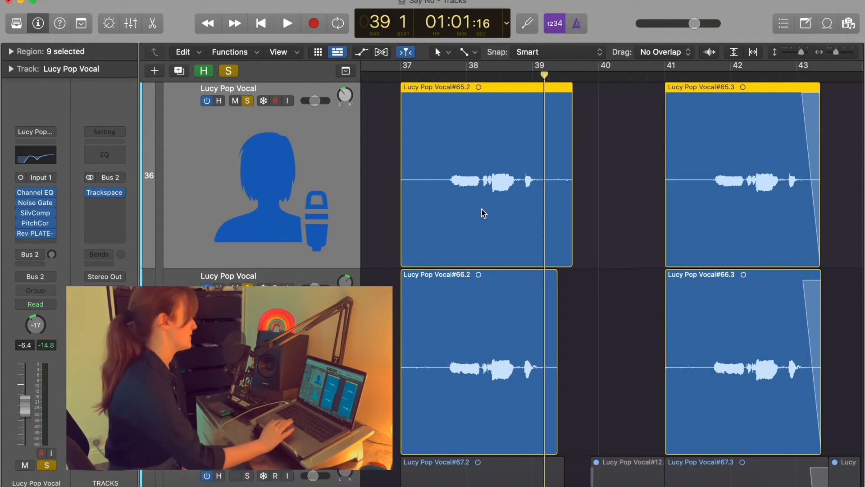
{"action": "scroll", "coordinate": [484, 213], "scroll_direction": "down", "scroll_amount": 5}
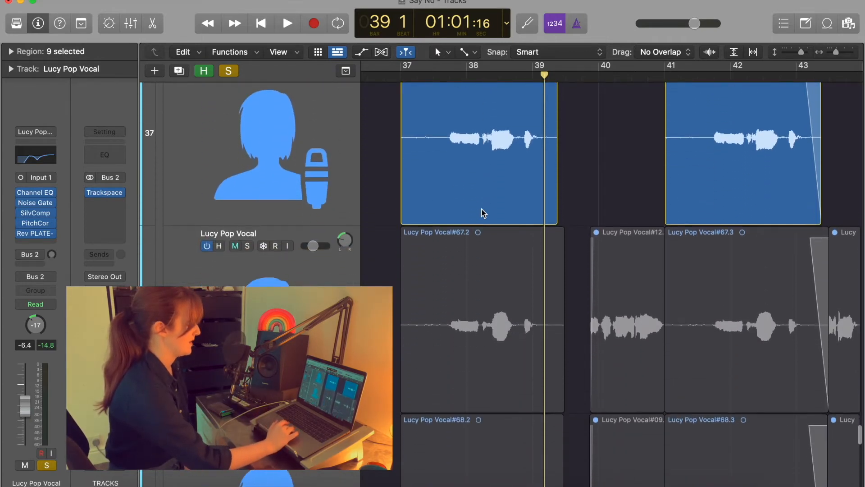
{"action": "scroll", "coordinate": [484, 213], "scroll_direction": "up", "scroll_amount": 5}
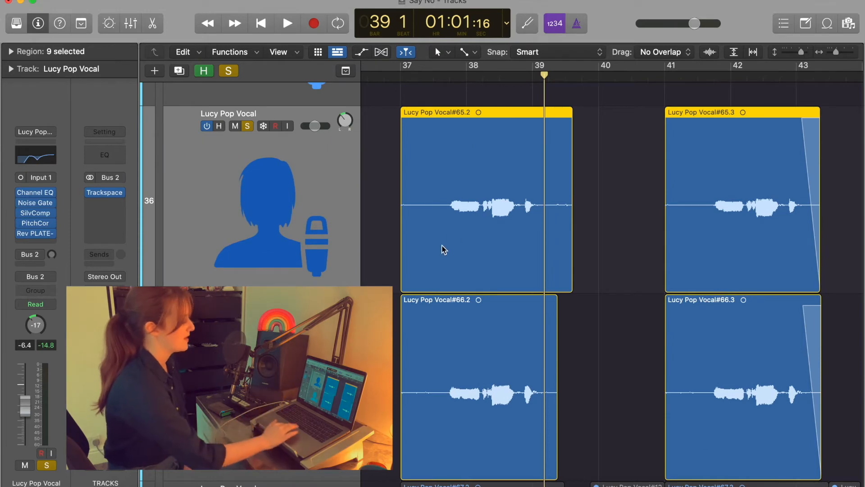
{"action": "scroll", "coordinate": [444, 249], "scroll_direction": "down", "scroll_amount": 1}
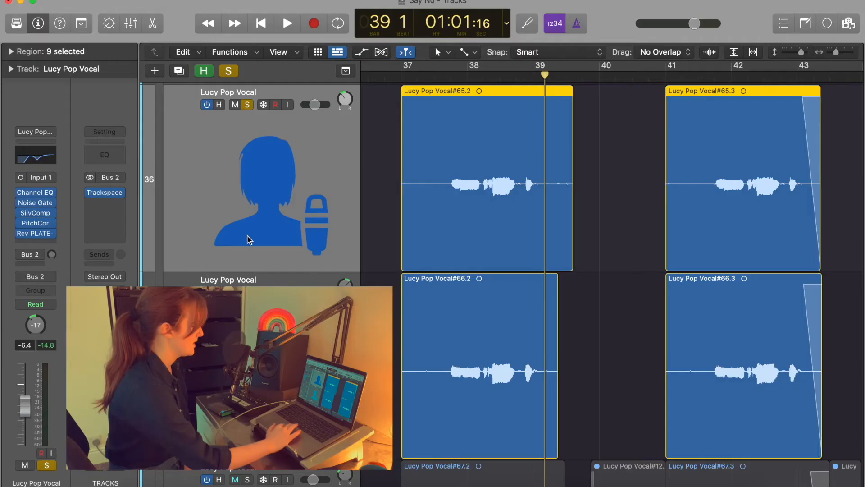
{"action": "left_click", "coordinate": [37, 234]}
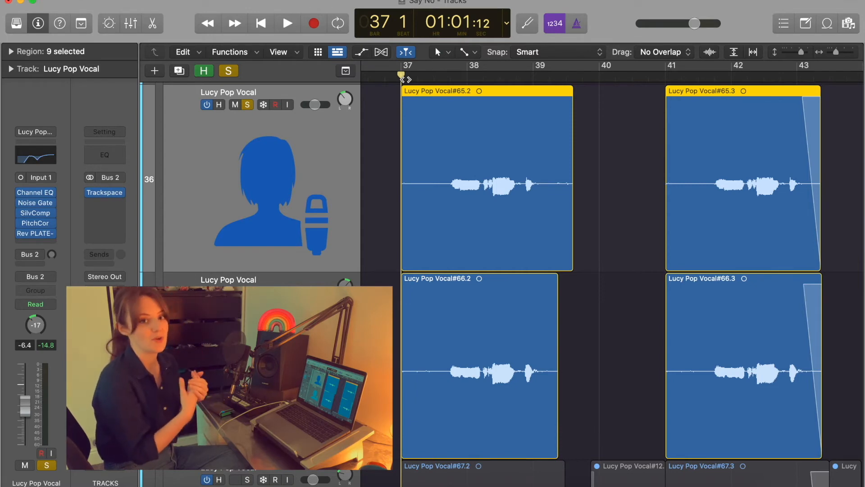
Scroll the Tracks area down slightly to keep track 36's vocal regions in view.
{"action": "scroll", "coordinate": [476, 227], "scroll_direction": "down", "scroll_amount": 2}
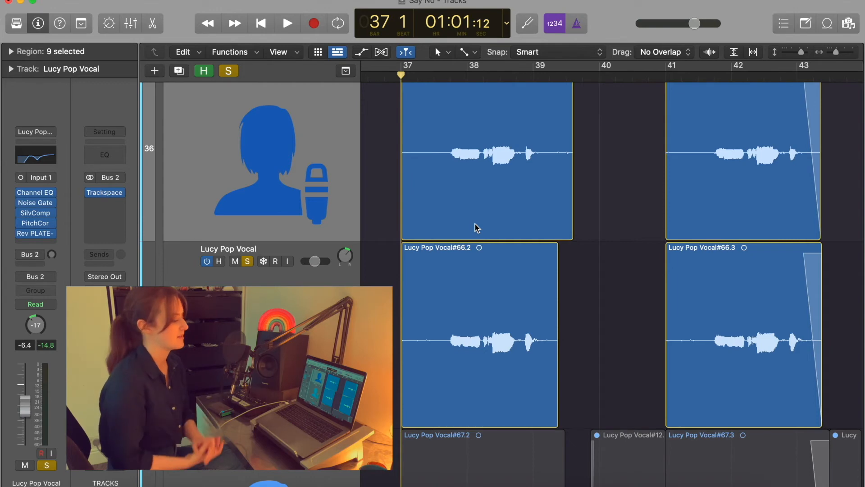
Solo only the track 38 vocal, unsoloing tracks 36 and 37, and play it back.
{"action": "scroll", "coordinate": [475, 224], "scroll_direction": "down", "scroll_amount": 5}
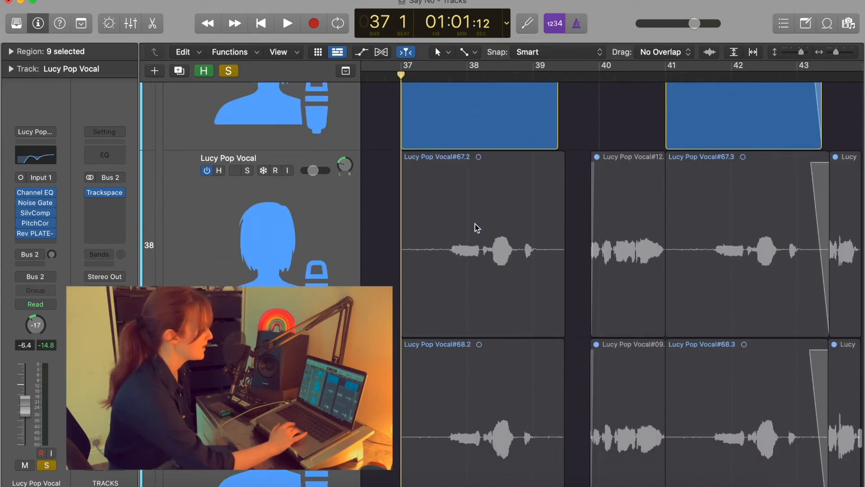
{"action": "left_click", "coordinate": [311, 186]}
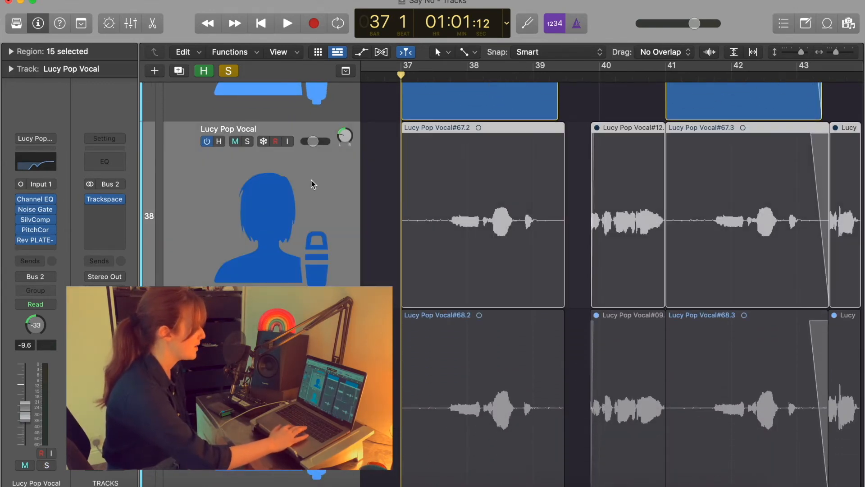
{"action": "left_click", "coordinate": [247, 141]}
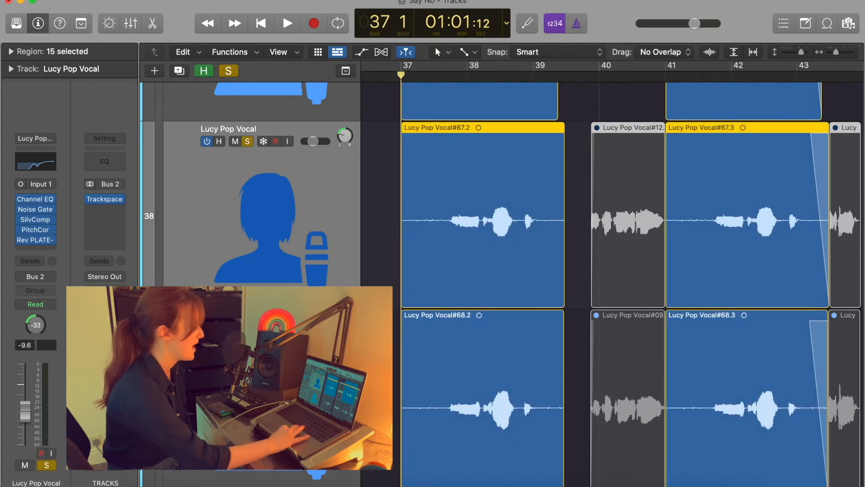
{"action": "scroll", "coordinate": [475, 296], "scroll_direction": "up", "scroll_amount": 6}
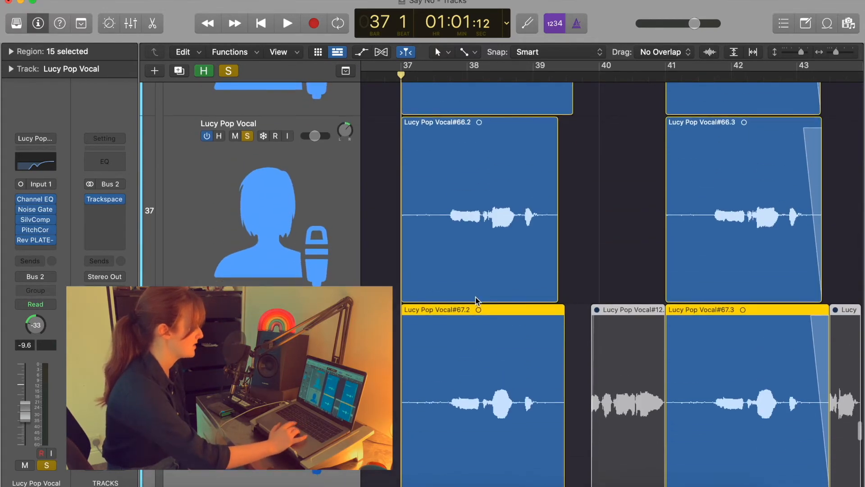
{"action": "scroll", "coordinate": [271, 201], "scroll_direction": "up", "scroll_amount": 2}
{"action": "left_click", "coordinate": [247, 104]}
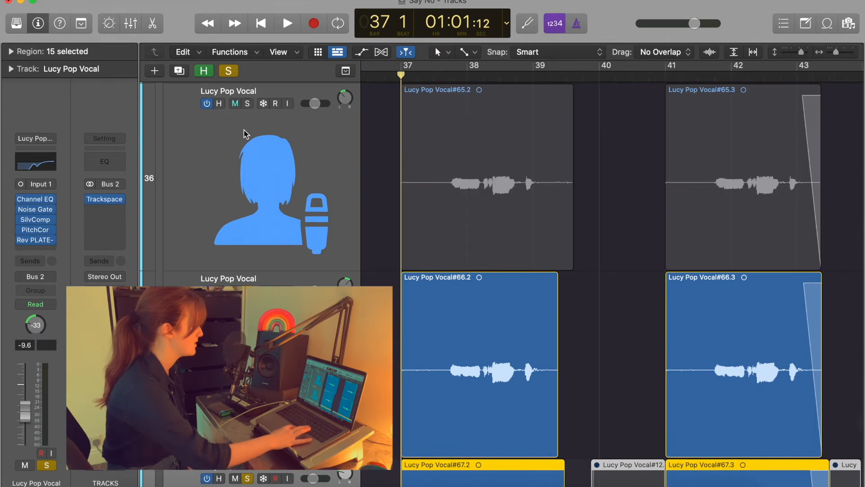
{"action": "left_click", "coordinate": [247, 290]}
{"action": "key", "text": "space"}
{"action": "scroll", "coordinate": [545, 374], "scroll_direction": "down", "scroll_amount": 10}
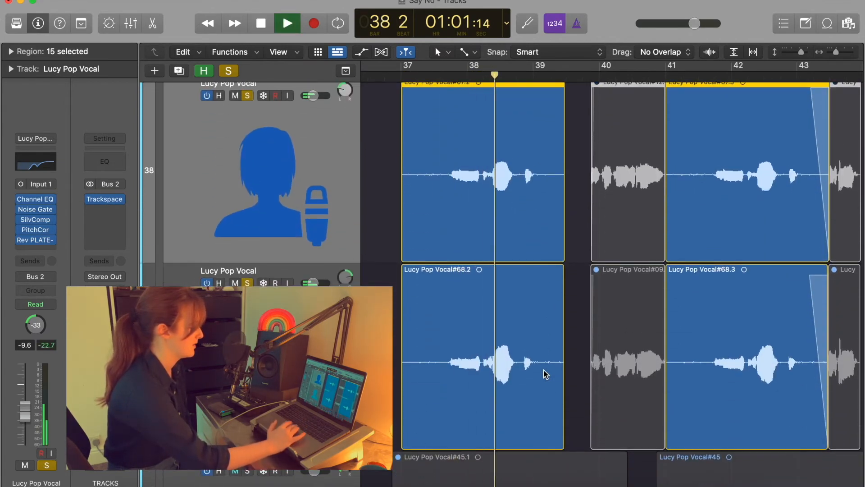
{"action": "key", "text": "space"}
Re-solo tracks 36 and 37 and set the playhead to bar 37 beat 3.
{"action": "scroll", "coordinate": [545, 374], "scroll_direction": "up", "scroll_amount": 15}
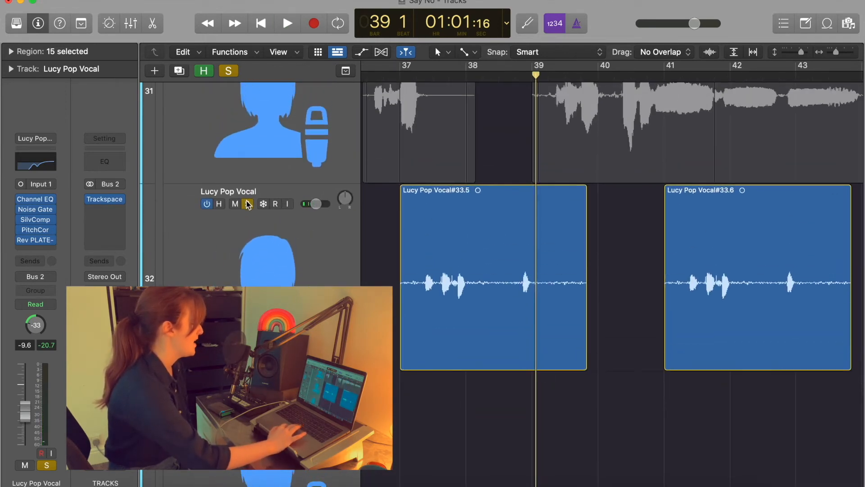
{"action": "scroll", "coordinate": [431, 282], "scroll_direction": "down", "scroll_amount": 15}
{"action": "scroll", "coordinate": [431, 282], "scroll_direction": "up", "scroll_amount": 3}
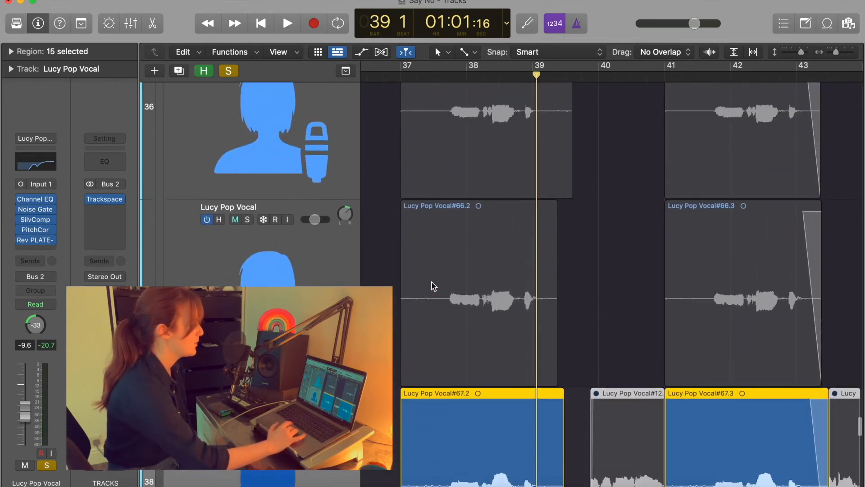
{"action": "left_click", "coordinate": [247, 137]}
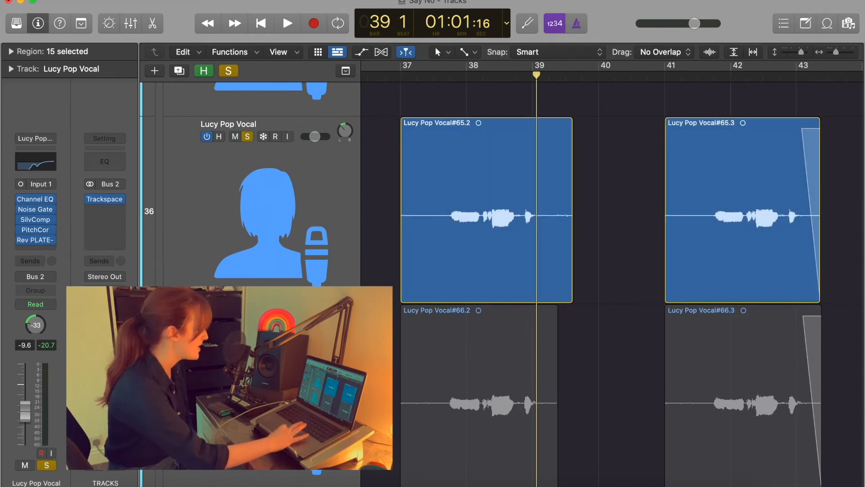
{"action": "left_click", "coordinate": [247, 324]}
{"action": "scroll", "coordinate": [448, 333], "scroll_direction": "down", "scroll_amount": 10}
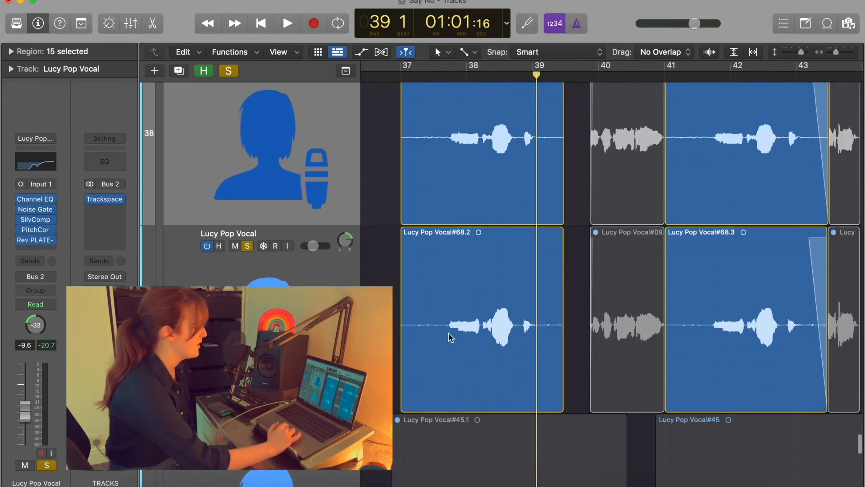
{"action": "scroll", "coordinate": [449, 334], "scroll_direction": "up", "scroll_amount": 2}
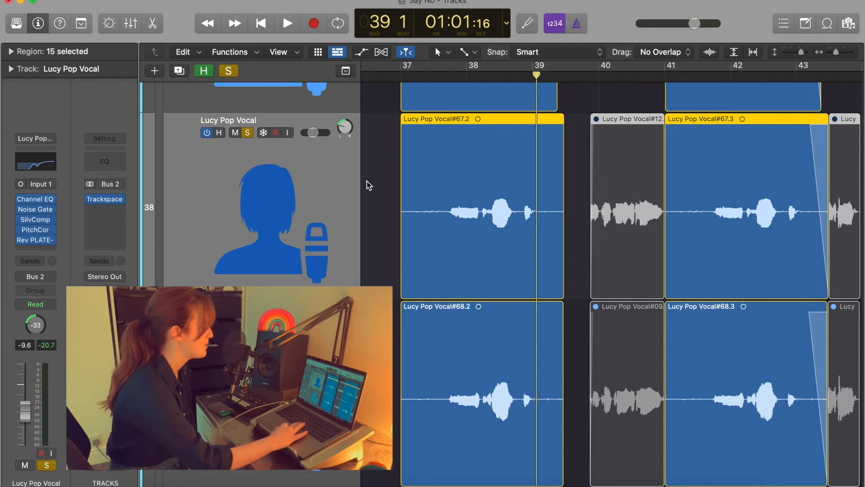
{"action": "left_click", "coordinate": [436, 76]}
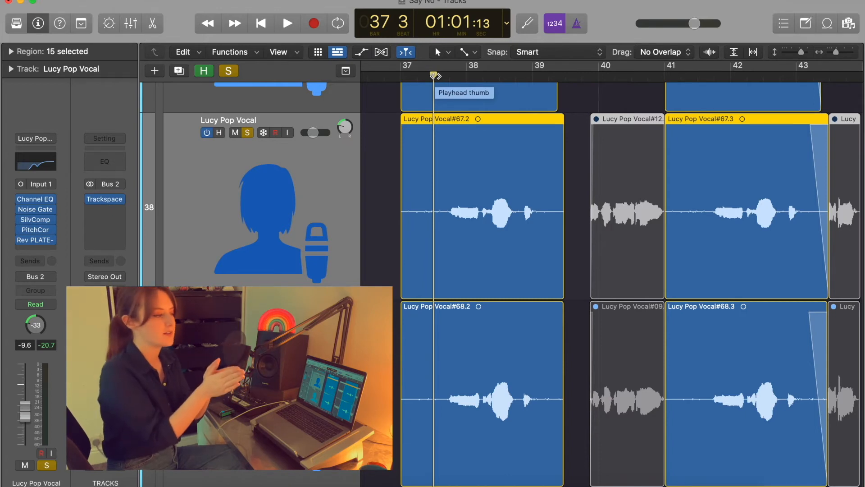
{"action": "scroll", "coordinate": [453, 161], "scroll_direction": "down", "scroll_amount": 4}
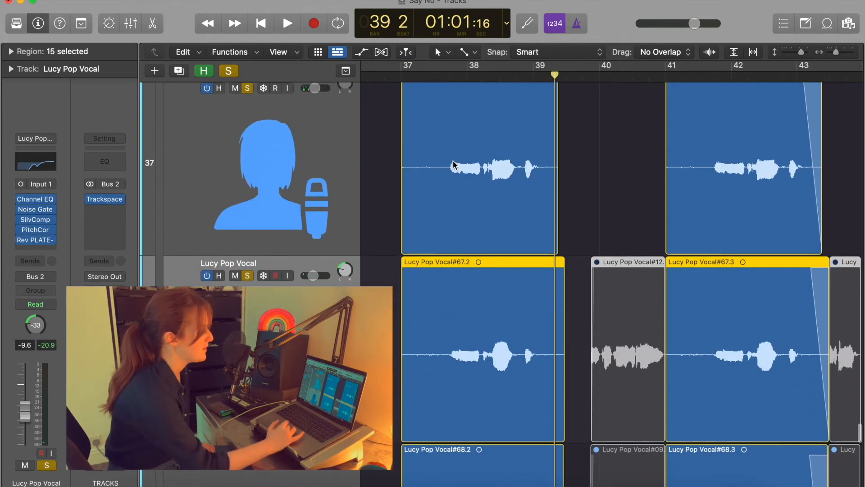
{"action": "scroll", "coordinate": [452, 161], "scroll_direction": "up", "scroll_amount": 8}
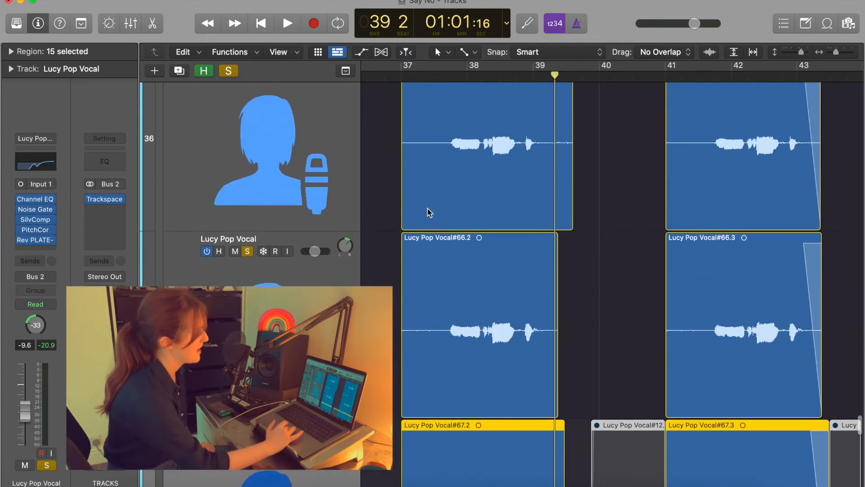
{"action": "scroll", "coordinate": [534, 323], "scroll_direction": "down", "scroll_amount": 10}
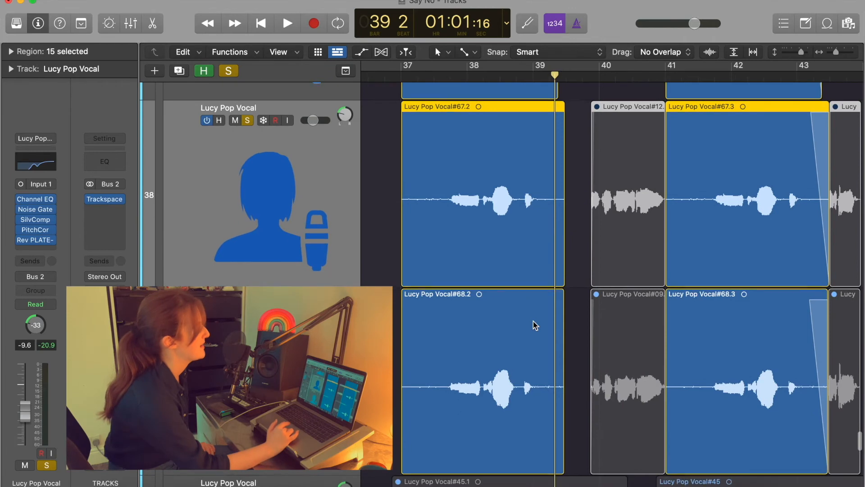
{"action": "scroll", "coordinate": [533, 320], "scroll_direction": "up", "scroll_amount": 8}
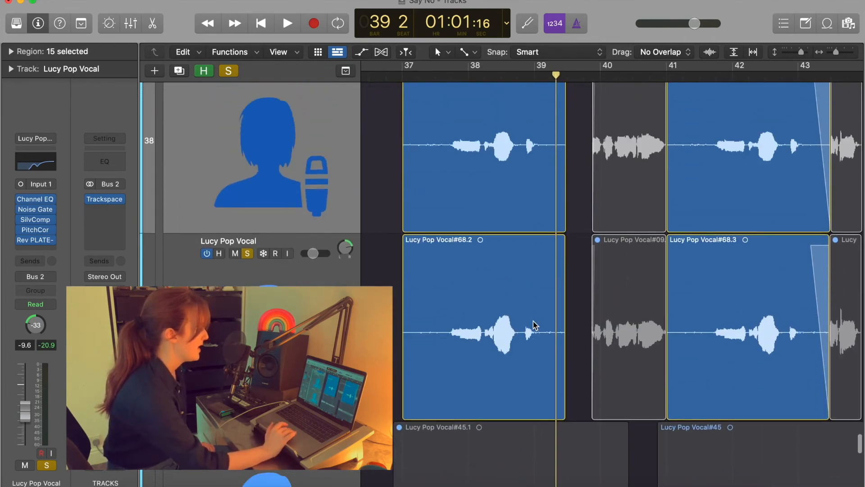
{"action": "scroll", "coordinate": [534, 323], "scroll_direction": "down", "scroll_amount": 4}
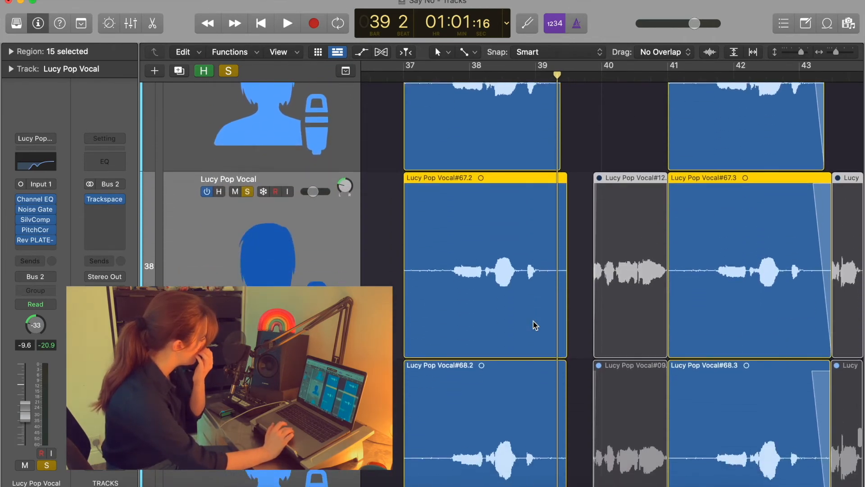
{"action": "scroll", "coordinate": [451, 301], "scroll_direction": "up", "scroll_amount": 8}
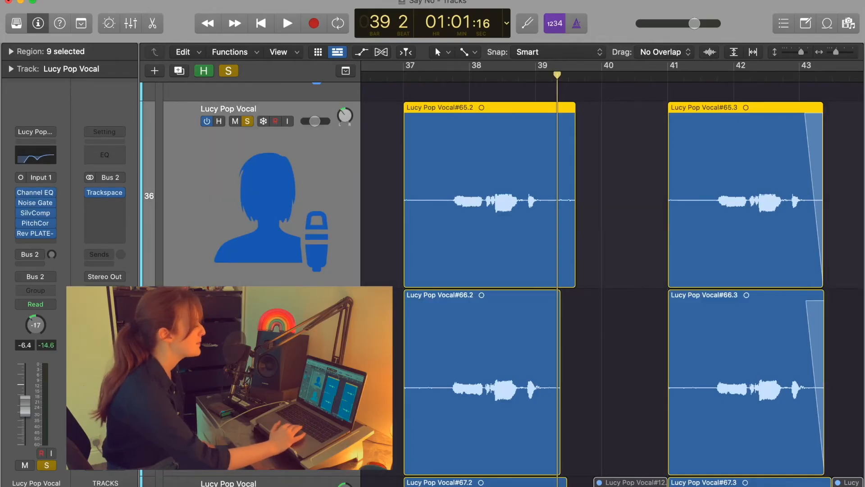
{"action": "scroll", "coordinate": [310, 306], "scroll_direction": "down", "scroll_amount": 2}
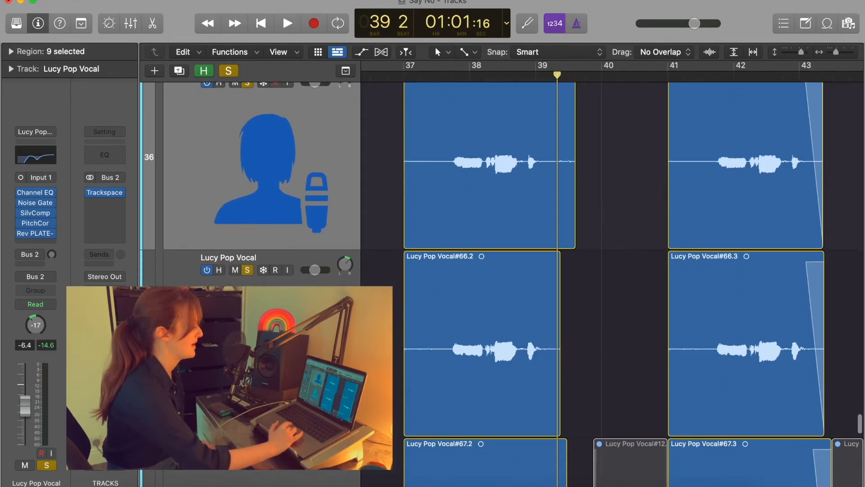
{"action": "left_click", "coordinate": [311, 297]}
{"action": "left_click", "coordinate": [310, 239]}
{"action": "left_click", "coordinate": [35, 192]}
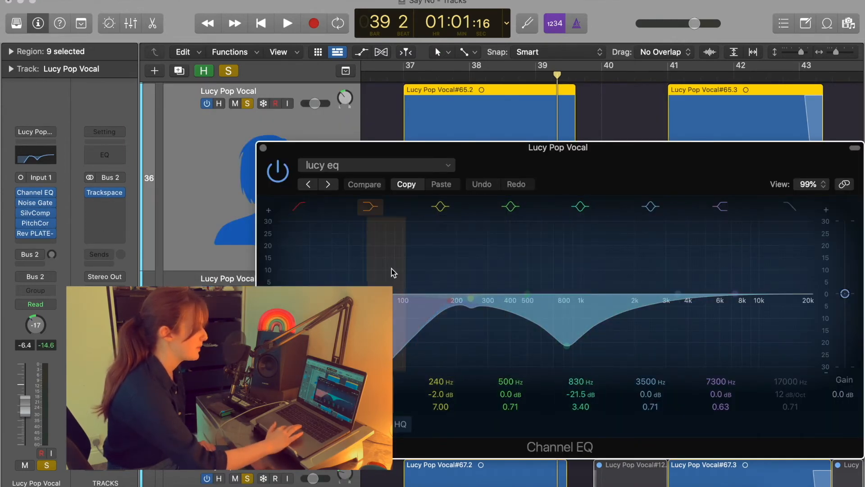
{"action": "left_click", "coordinate": [264, 148]}
{"action": "scroll", "coordinate": [388, 210], "scroll_direction": "down", "scroll_amount": 5}
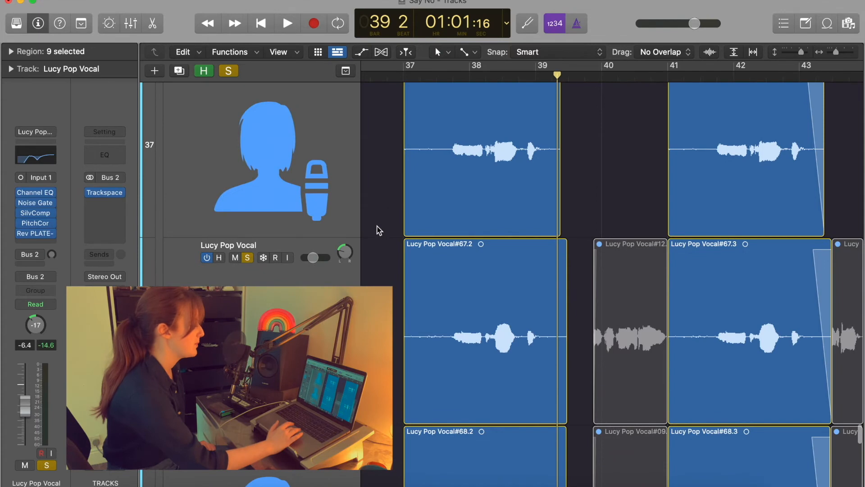
{"action": "left_click", "coordinate": [316, 300]}
{"action": "left_click", "coordinate": [50, 162]}
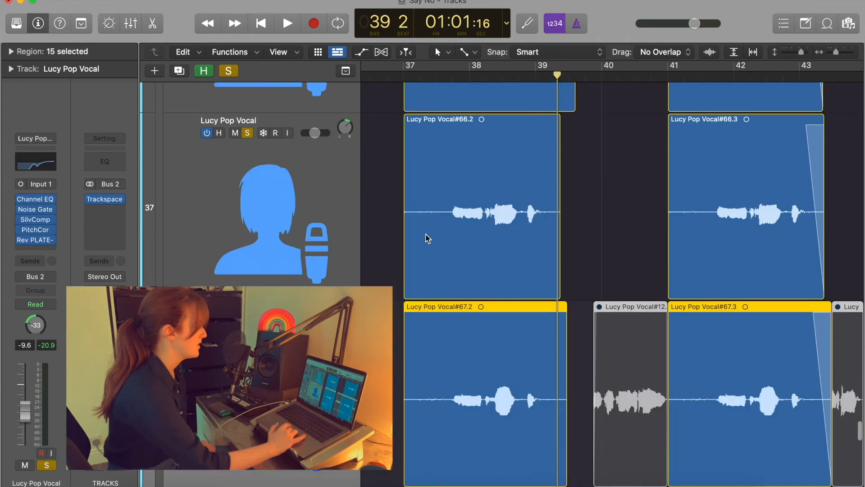
{"action": "scroll", "coordinate": [427, 238], "scroll_direction": "up", "scroll_amount": 3}
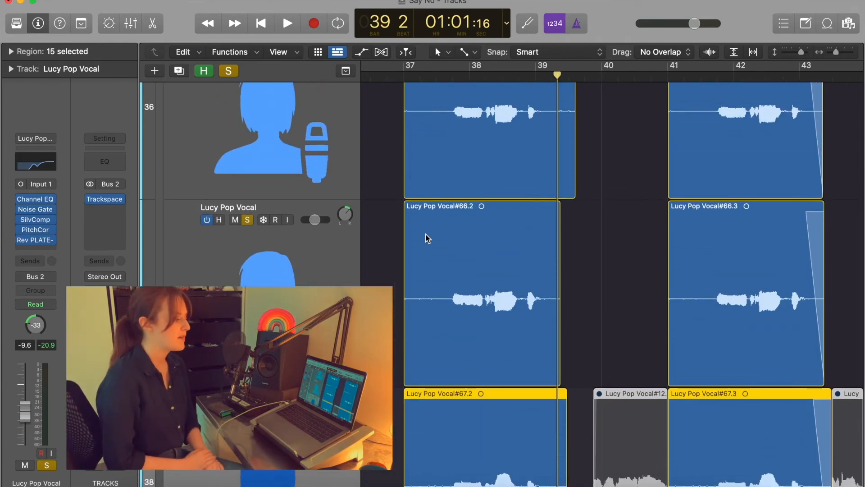
{"action": "scroll", "coordinate": [428, 239], "scroll_direction": "down", "scroll_amount": 10}
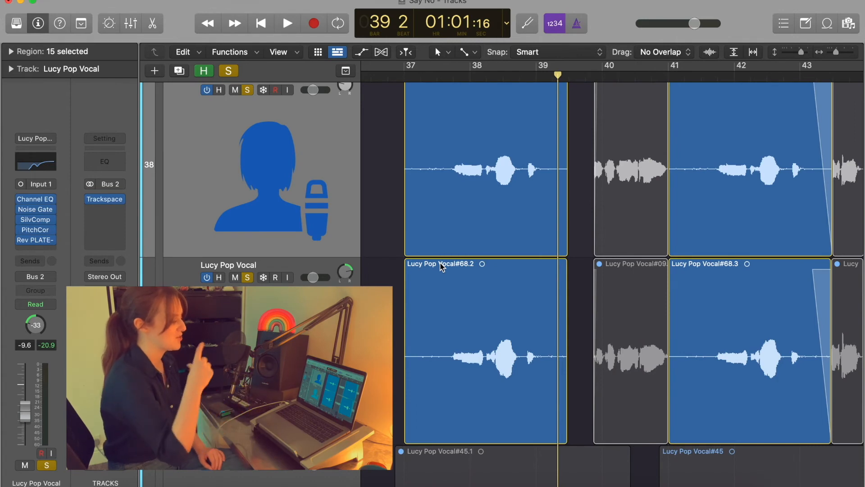
{"action": "scroll", "coordinate": [441, 267], "scroll_direction": "down", "scroll_amount": 3}
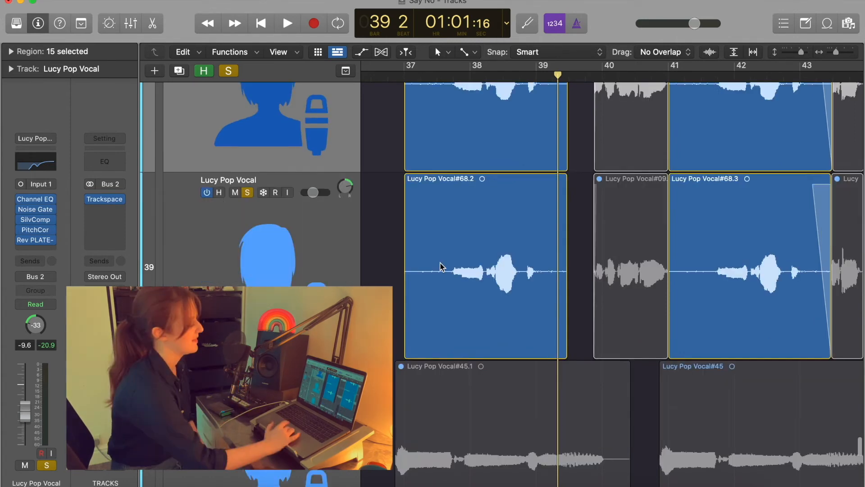
{"action": "scroll", "coordinate": [442, 266], "scroll_direction": "down", "scroll_amount": 7}
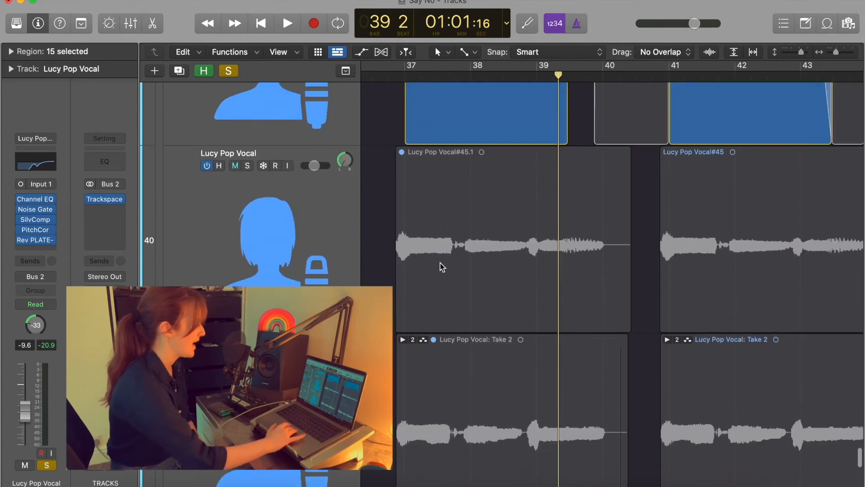
{"action": "left_click_drag", "start_coordinate": [801, 52], "coordinate": [786, 54]}
Solo the two harmony tracks and play them back.
{"action": "scroll", "coordinate": [674, 207], "scroll_direction": "left", "scroll_amount": 1}
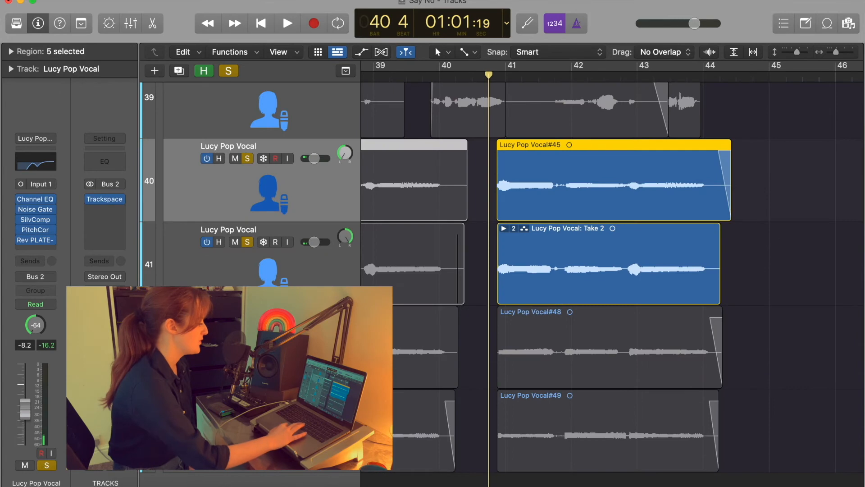
{"action": "left_click", "coordinate": [248, 325]}
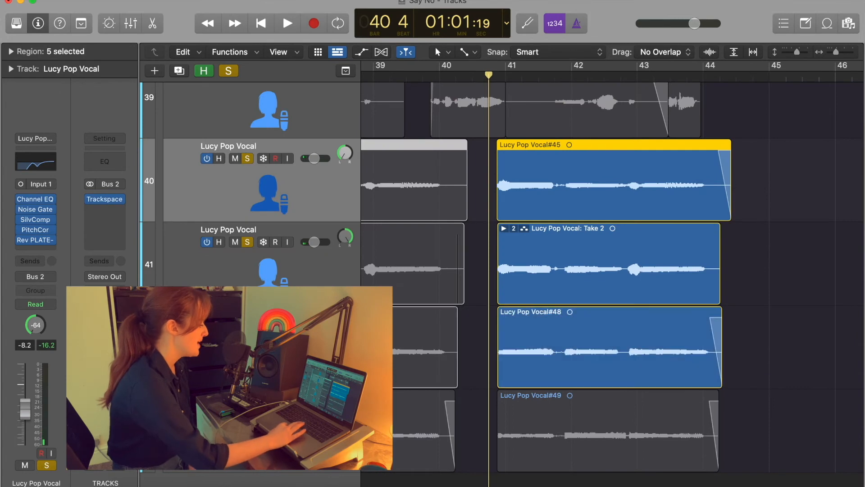
{"action": "left_click", "coordinate": [247, 408]}
{"action": "key", "text": "space"}
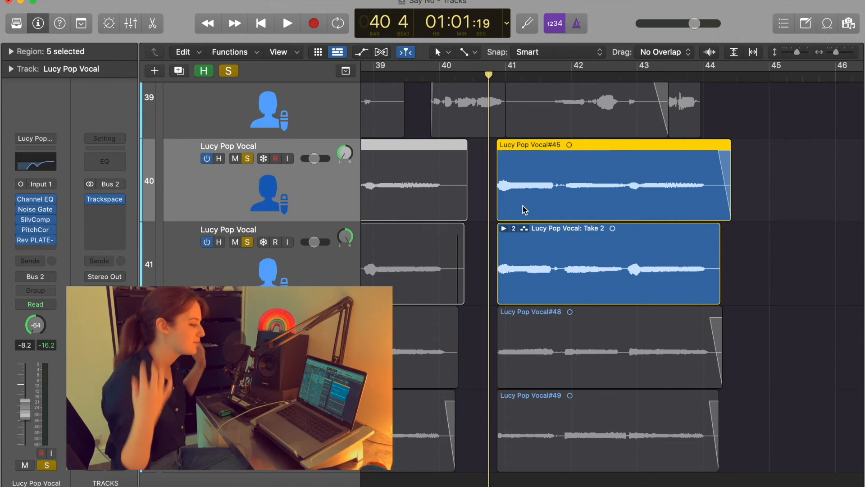
Pan the harmonies to +63 and -64, then listen to the stereo spread.
{"action": "scroll", "coordinate": [523, 206], "scroll_direction": "down", "scroll_amount": 3}
{"action": "scroll", "coordinate": [523, 205], "scroll_direction": "right", "scroll_amount": 1}
{"action": "left_click_drag", "start_coordinate": [247, 284], "coordinate": [248, 367]}
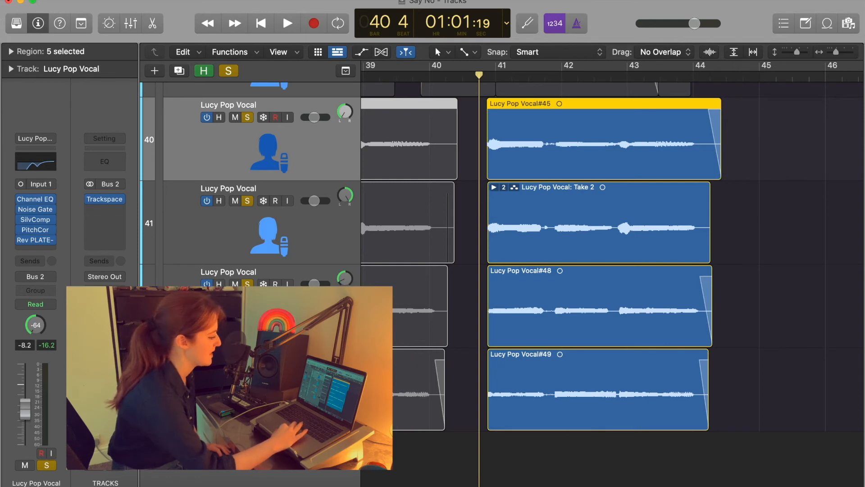
{"action": "left_click", "coordinate": [348, 196]}
{"action": "left_click", "coordinate": [346, 113]}
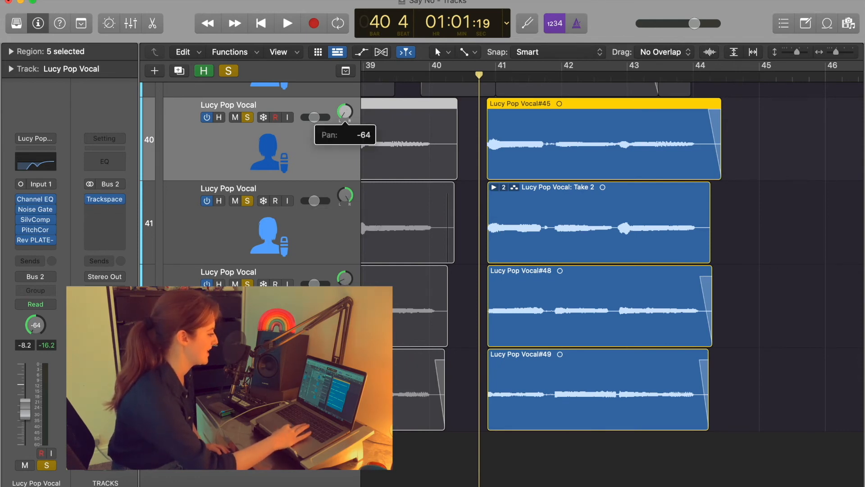
{"action": "key", "text": "space"}
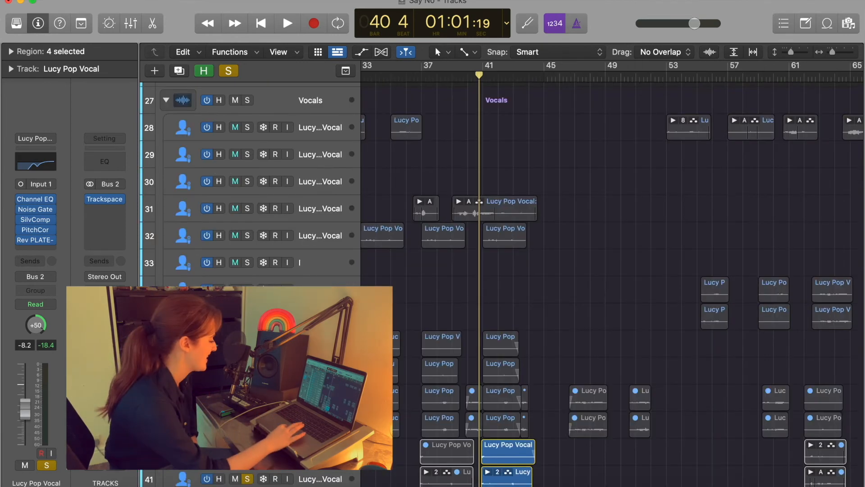
Solo double vocal tracks 36–39 and track 32, then select lead vocal track 31.
{"action": "left_click_drag", "start_coordinate": [248, 425], "coordinate": [248, 344]}
{"action": "left_click", "coordinate": [248, 235]}
{"action": "left_click", "coordinate": [242, 217]}
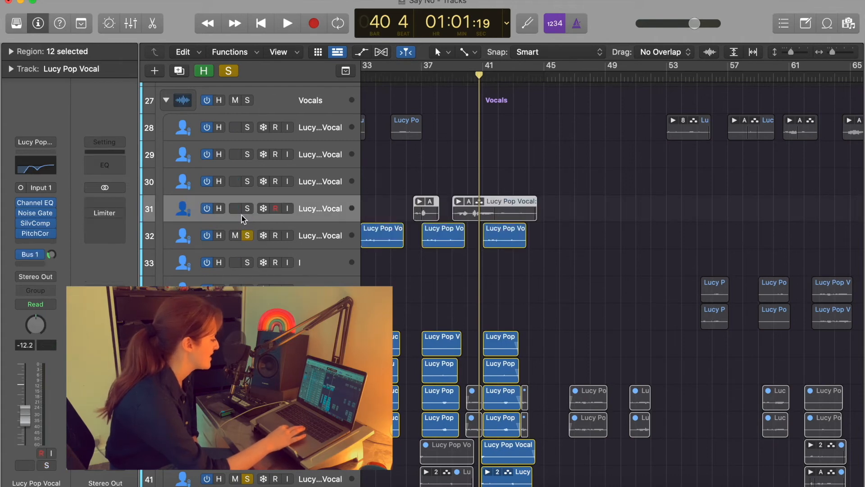
Solo lead vocal track 31 alongside track 32 and play the full vocal stack.
{"action": "left_click", "coordinate": [247, 208]}
{"action": "scroll", "coordinate": [510, 245], "scroll_direction": "down", "scroll_amount": 3}
{"action": "scroll", "coordinate": [510, 245], "scroll_direction": "up", "scroll_amount": 4}
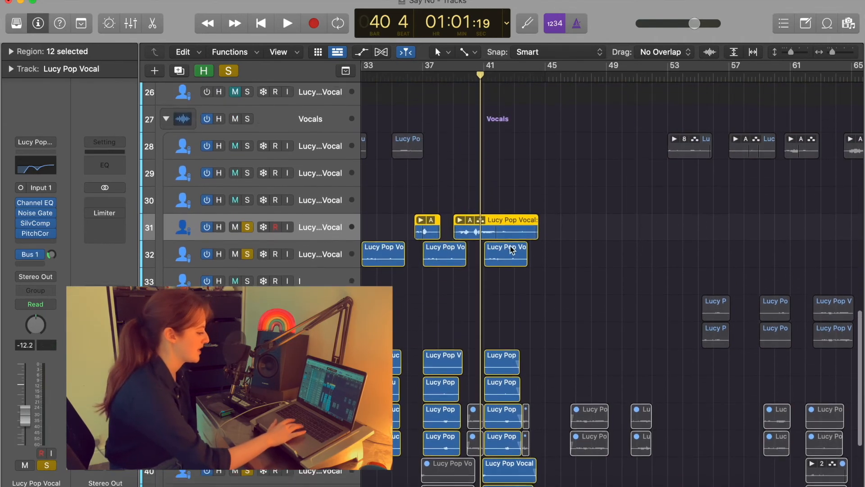
{"action": "scroll", "coordinate": [510, 245], "scroll_direction": "up", "scroll_amount": 2}
{"action": "key", "text": "space"}
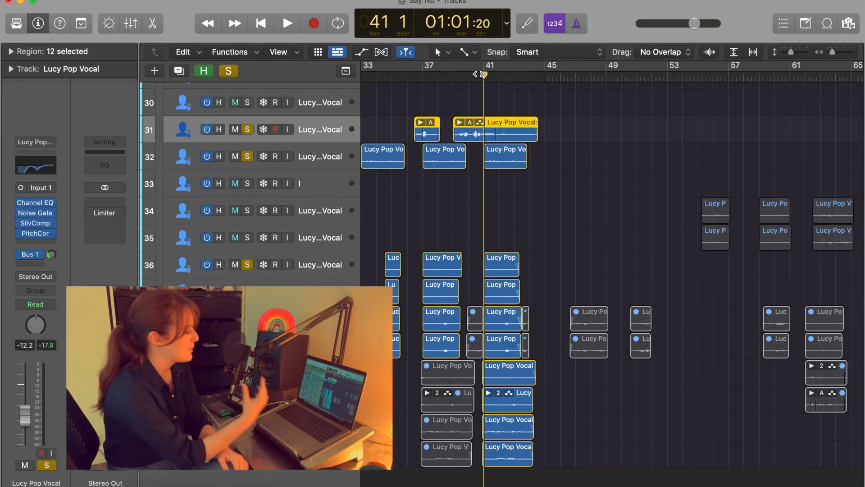
Select track 36 and open Trackspacer 2.5 on Bus 2, side-chained from Audio 6.
{"action": "left_click", "coordinate": [316, 265]}
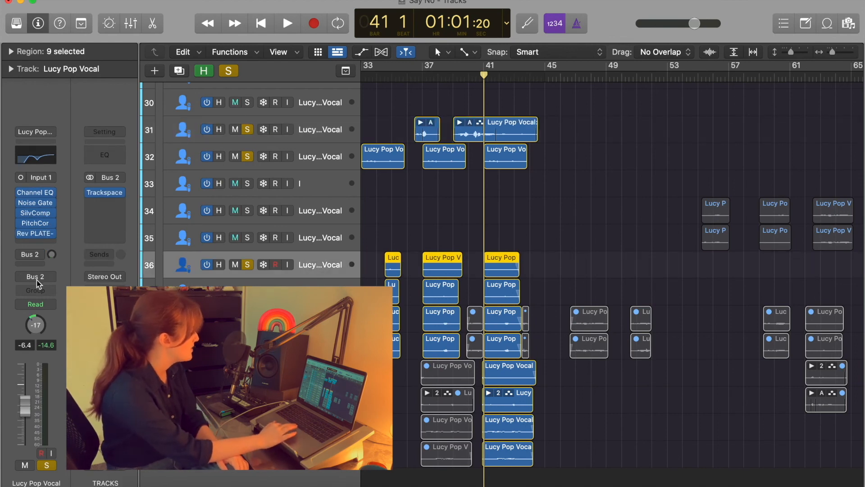
{"action": "left_click", "coordinate": [109, 195]}
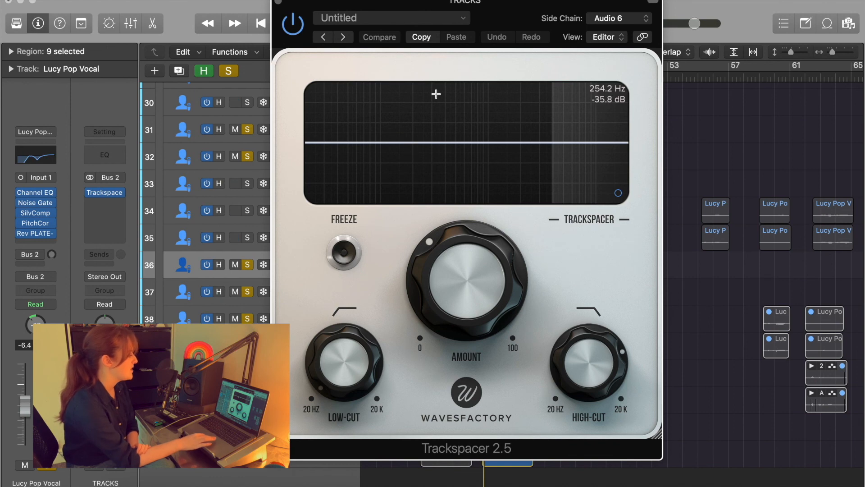
Audition Trackspacer ducking the Lucy Pop Vocal regions, close the plug-in, and return to bar 36.
{"action": "left_click_drag", "start_coordinate": [423, 27], "coordinate": [473, 25]}
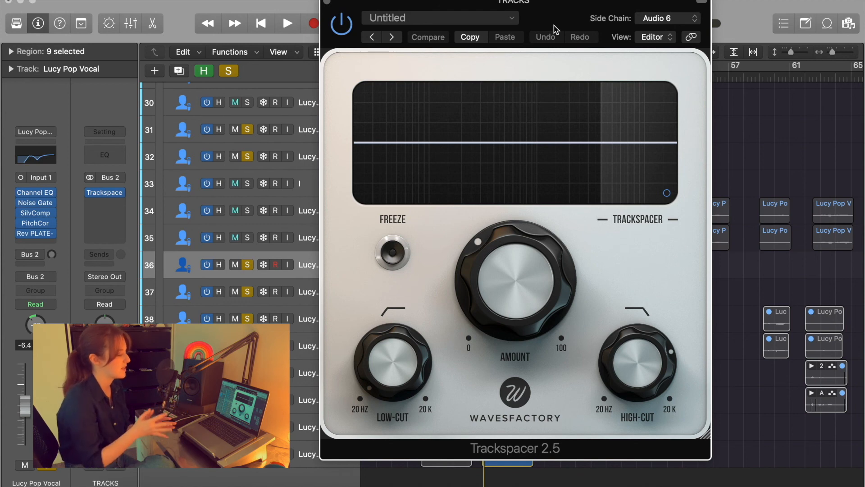
{"action": "left_click_drag", "start_coordinate": [553, 25], "coordinate": [481, 25]}
{"action": "mouse_move", "coordinate": [588, 334]}
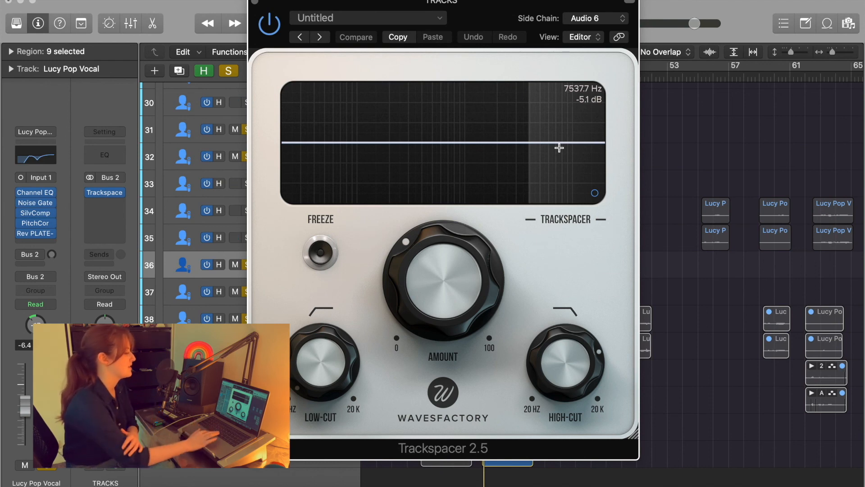
{"action": "key", "text": "space"}
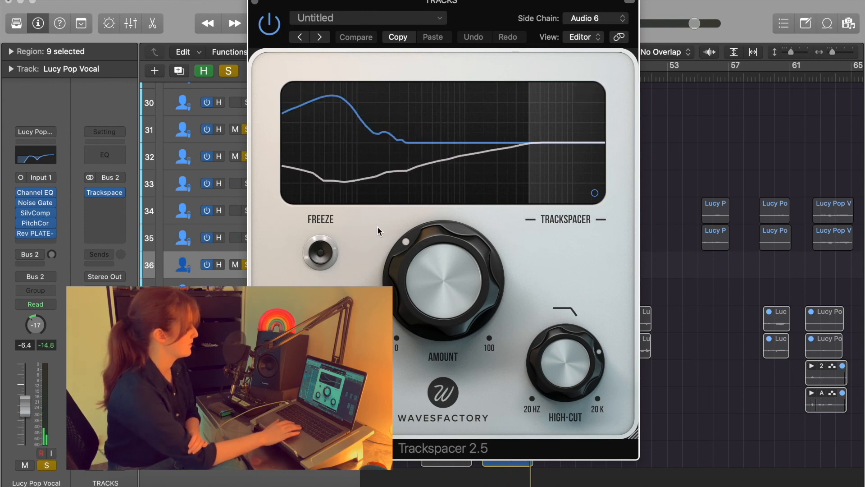
{"action": "key", "text": "space"}
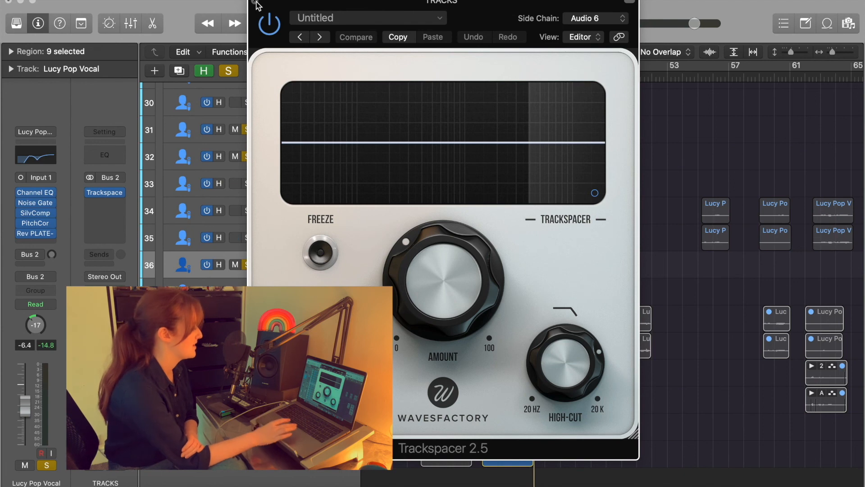
{"action": "left_click", "coordinate": [255, 3]}
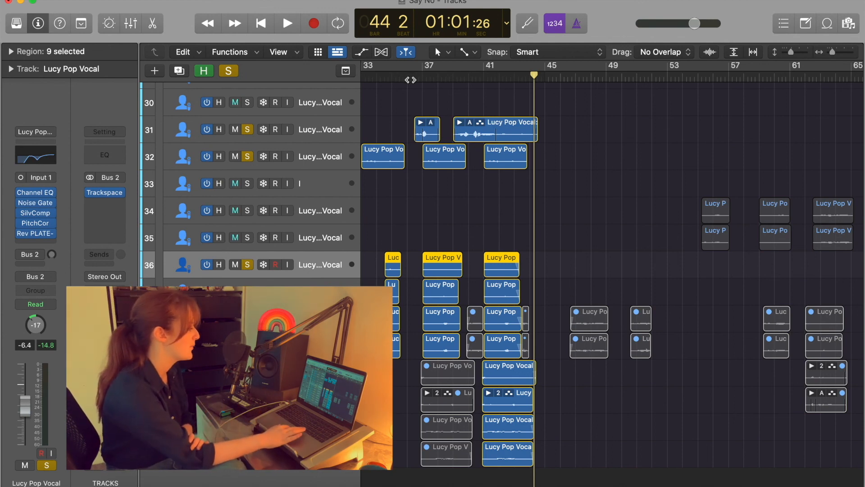
{"action": "left_click", "coordinate": [410, 80]}
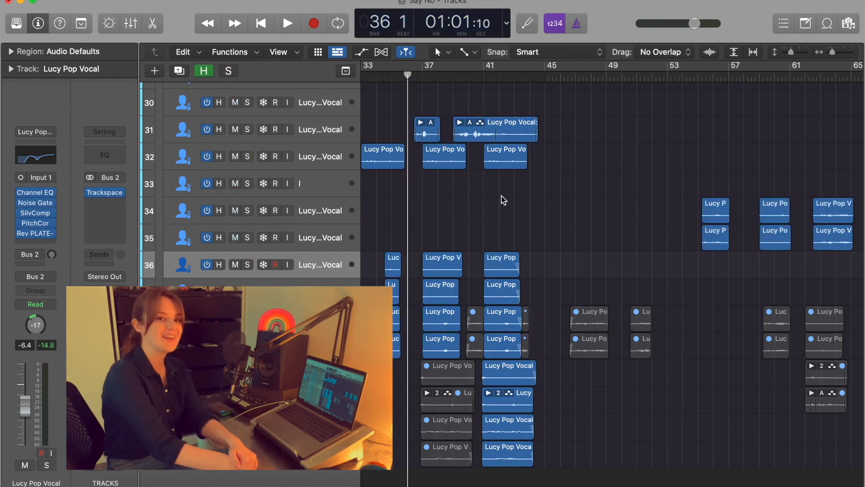